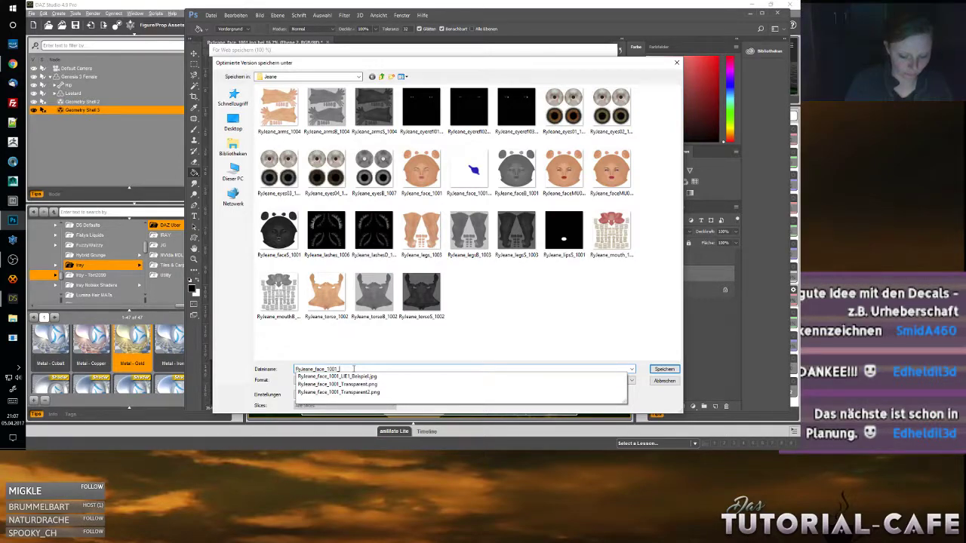
# - Save the web-optimized JPEG export in the Jeane folder as RyJeane_face_1001_GeoShell
pyautogui.write('GeoShell')
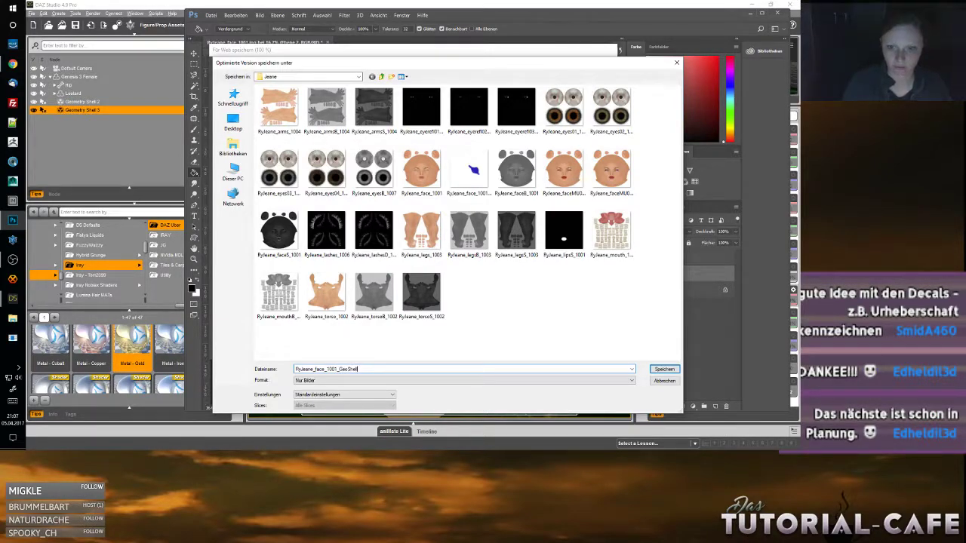
pyautogui.hotkey('ctrl', 'a')
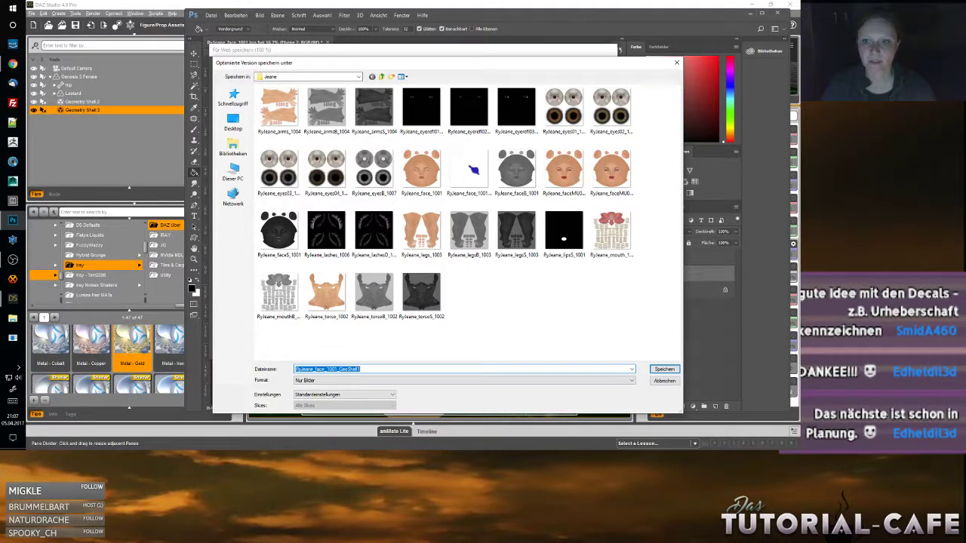
pyautogui.press('Return')
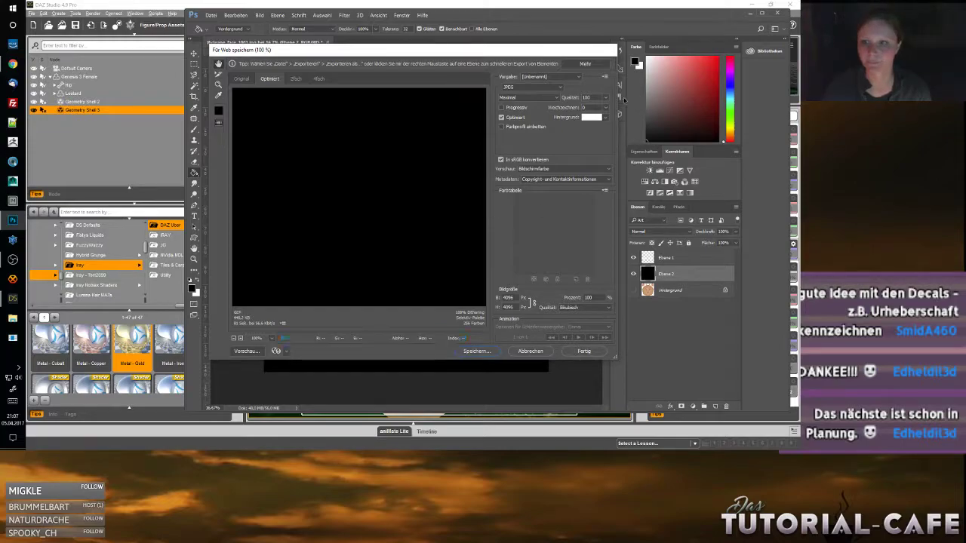
# - Compare the white ornament layer against transparency, the face texture and the black fill by toggling the visibility of Ebene 2 and Hintergrund
pyautogui.click(634, 275)
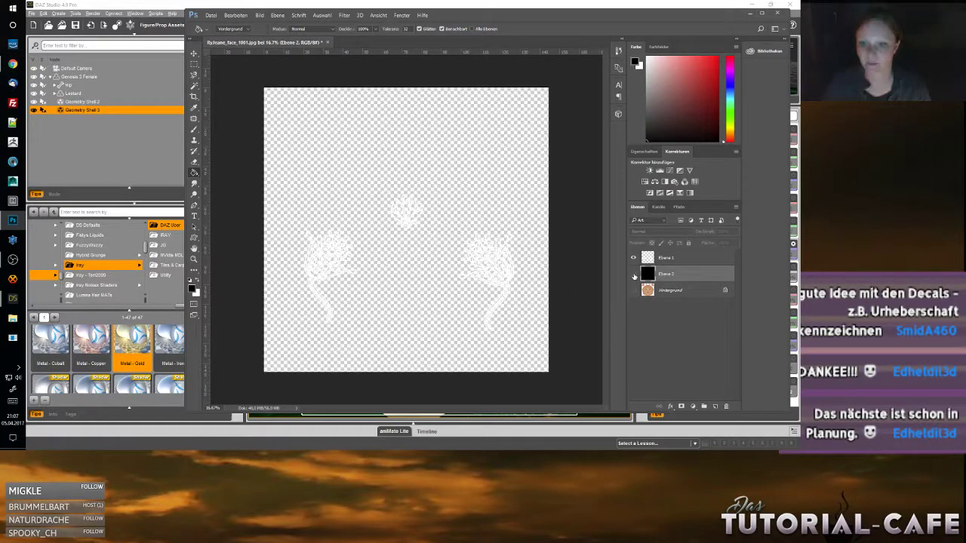
pyautogui.click(634, 290)
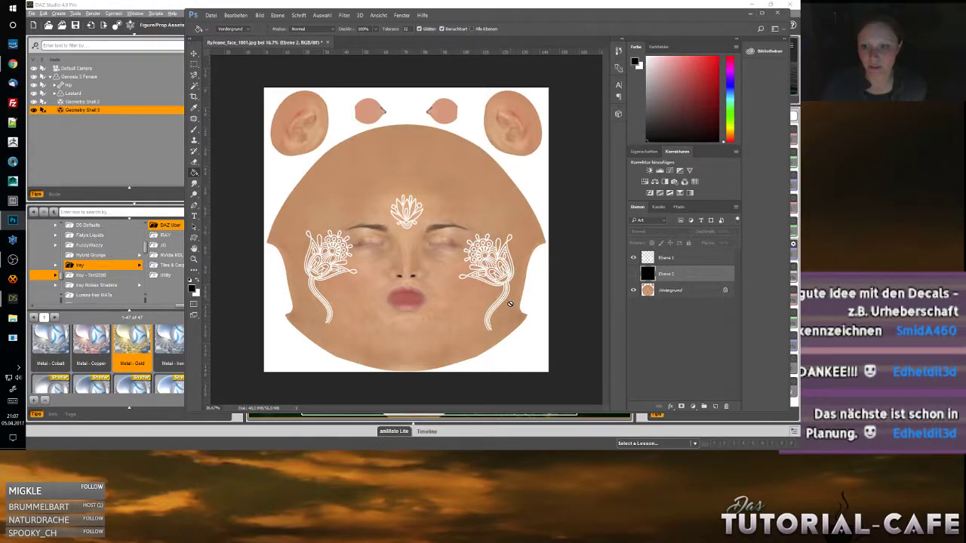
pyautogui.click(634, 275)
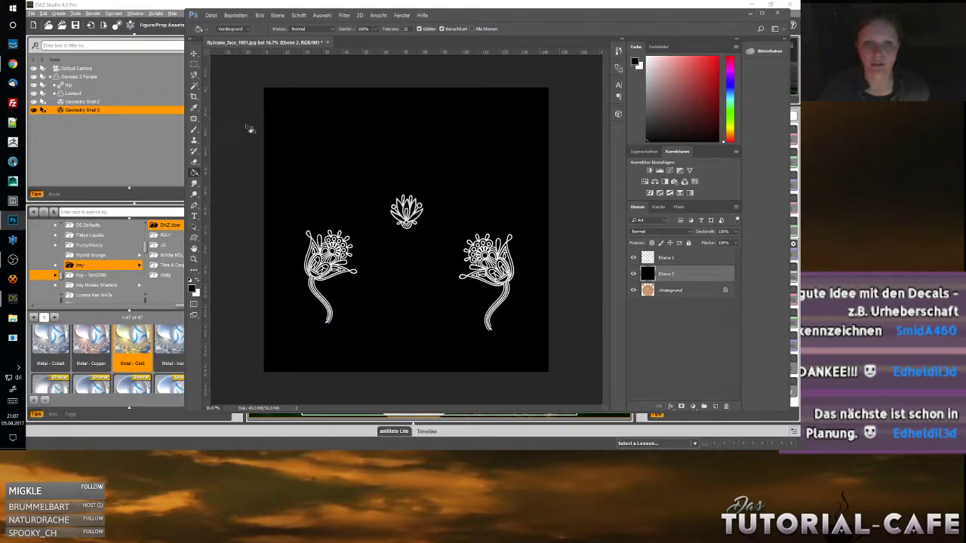
# - Switch to DAZ Studio, hide Geometry Shell 3 and select the Face surface of Geometry Shell 2 for editing
pyautogui.click(751, 14)
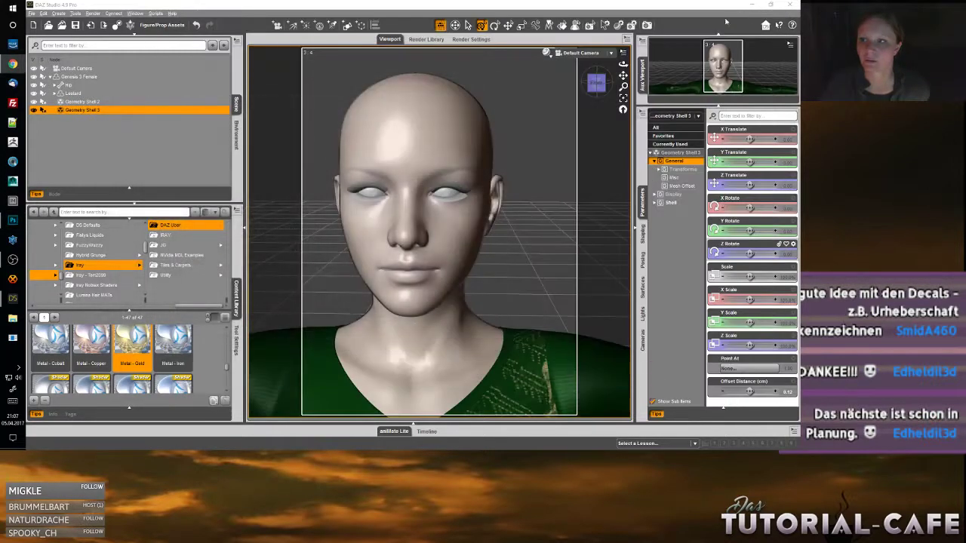
pyautogui.click(33, 111)
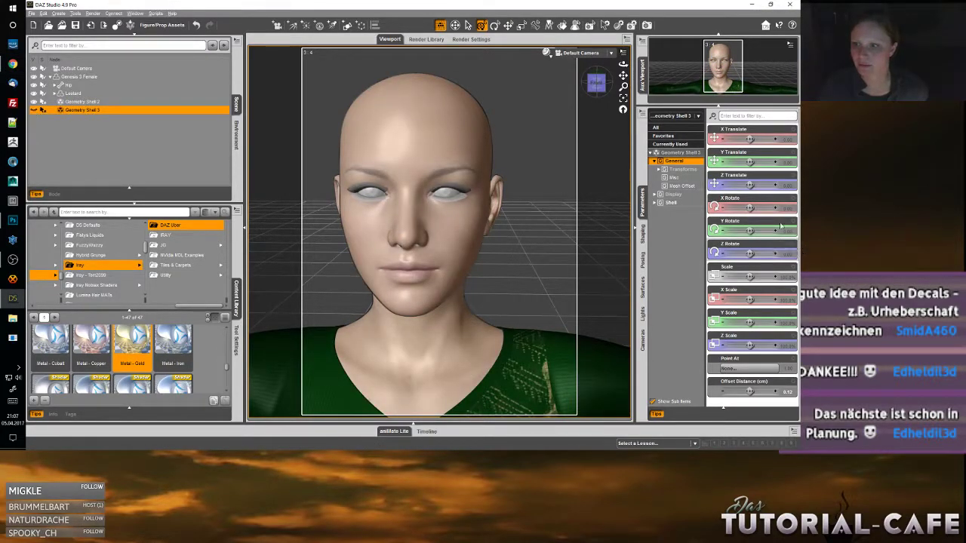
pyautogui.click(643, 288)
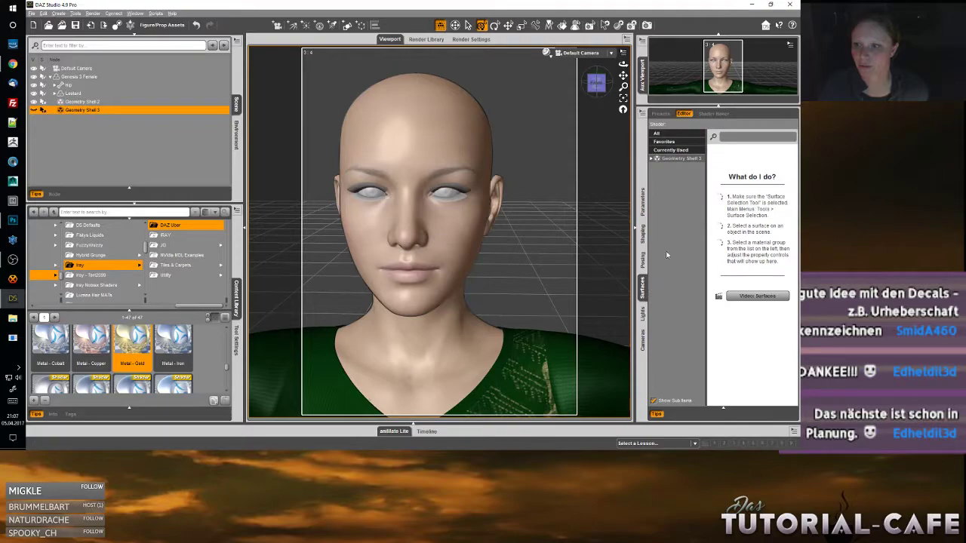
pyautogui.click(82, 101)
pyautogui.click(671, 217)
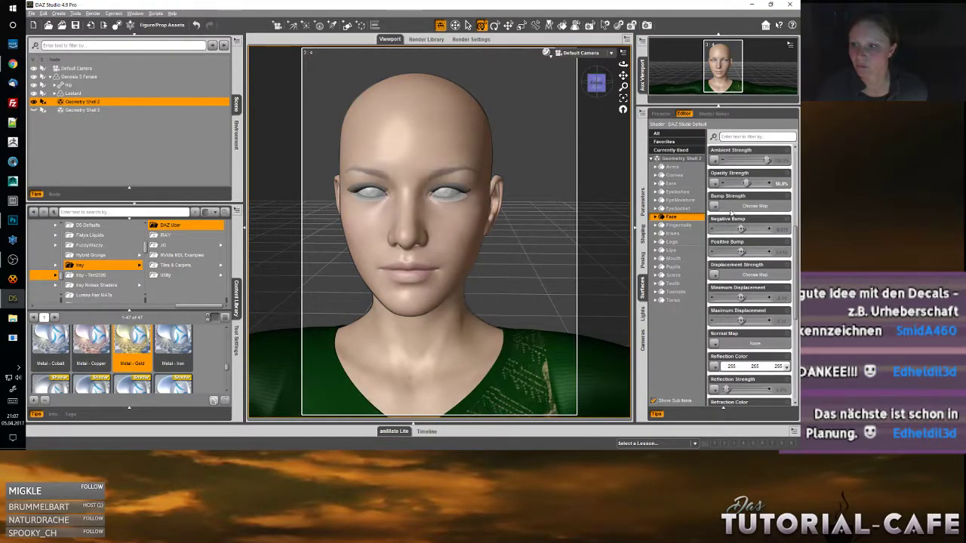
# - Load the exported black-and-white face ornament image as the Opacity Strength map of the Face surface
pyautogui.click(715, 183)
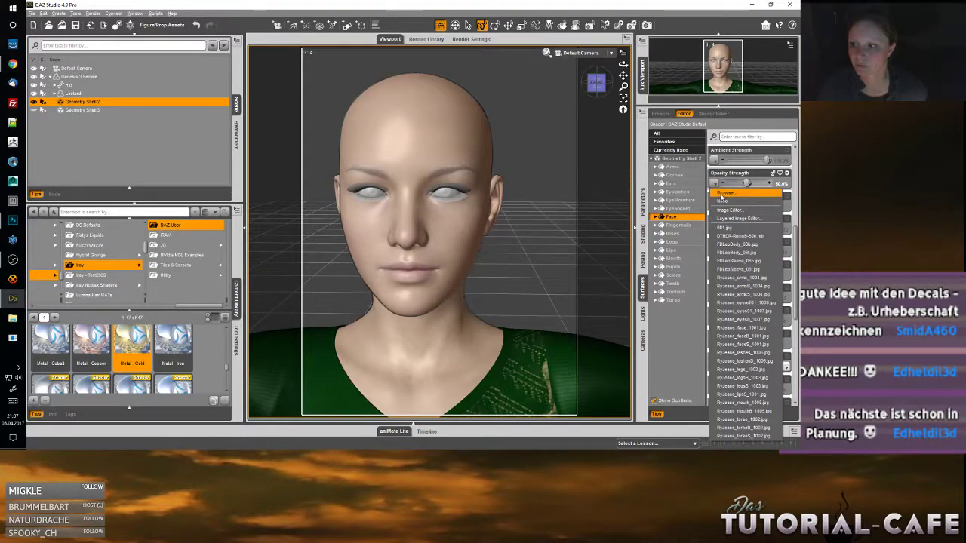
pyautogui.click(721, 192)
pyautogui.scroll(5, 60, 90)
pyautogui.click(61, 62)
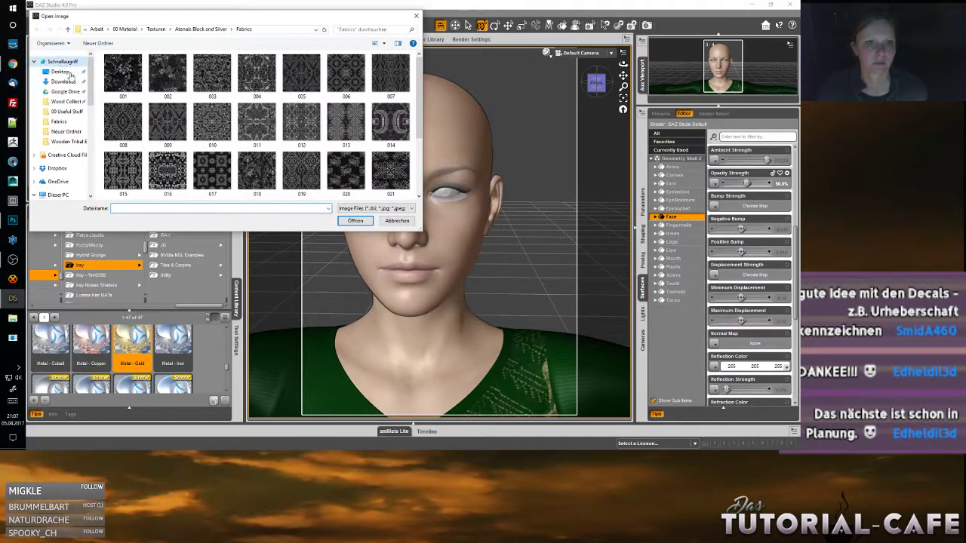
pyautogui.doubleClick(150, 170)
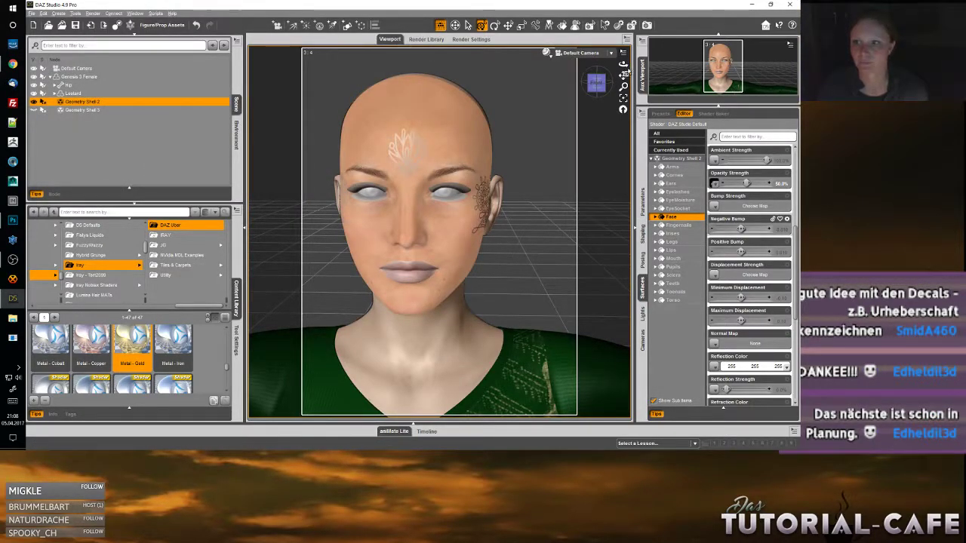
# - Try the Metal - Gold shader on the Face surface of Geometry Shell 2 and undo it
pyautogui.moveTo(623, 64)
pyautogui.mouseDown()
pyautogui.moveTo(589, 67)
pyautogui.moveTo(672, 67)
pyautogui.moveTo(594, 67)
pyautogui.moveTo(642, 65)
pyautogui.mouseUp()
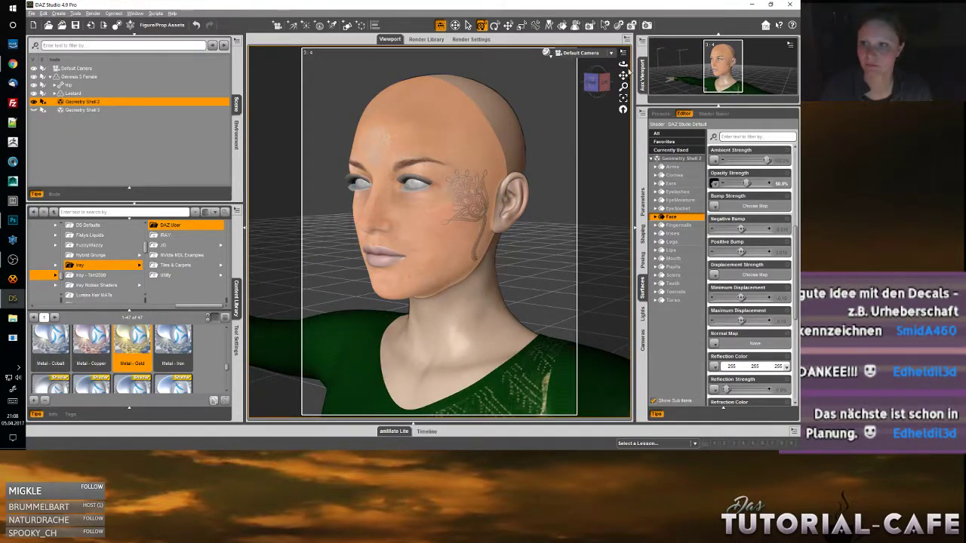
pyautogui.moveTo(623, 64); pyautogui.dragTo(601, 65)
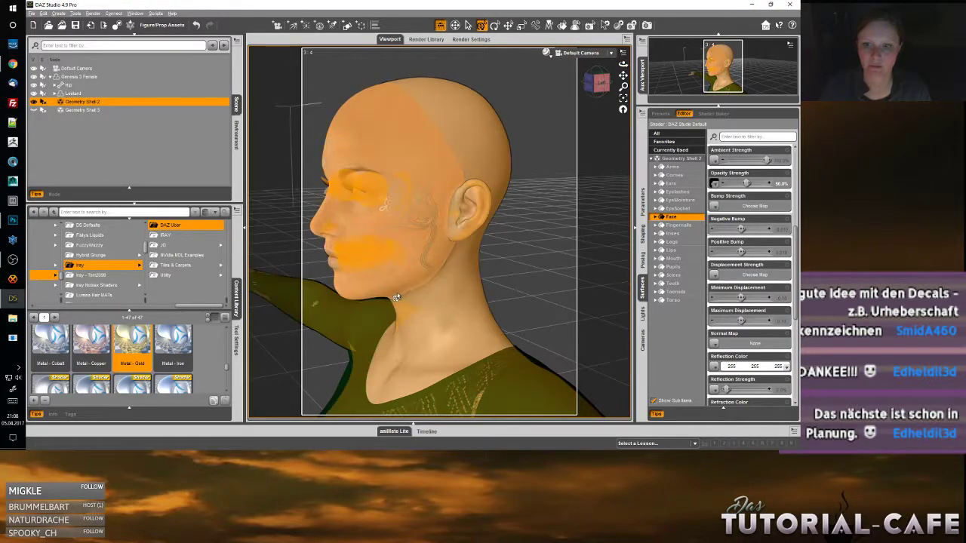
pyautogui.doubleClick(147, 355)
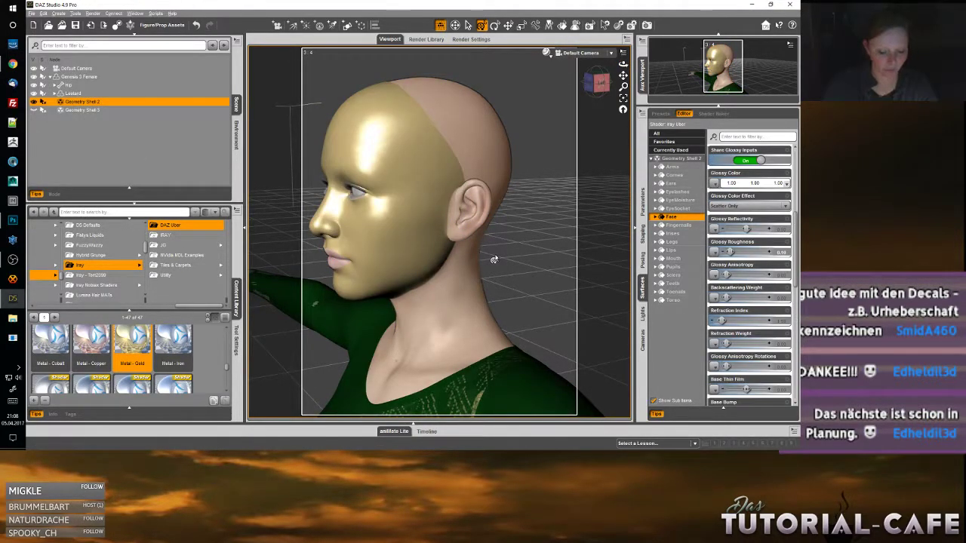
pyautogui.hotkey('ctrl', 'z')
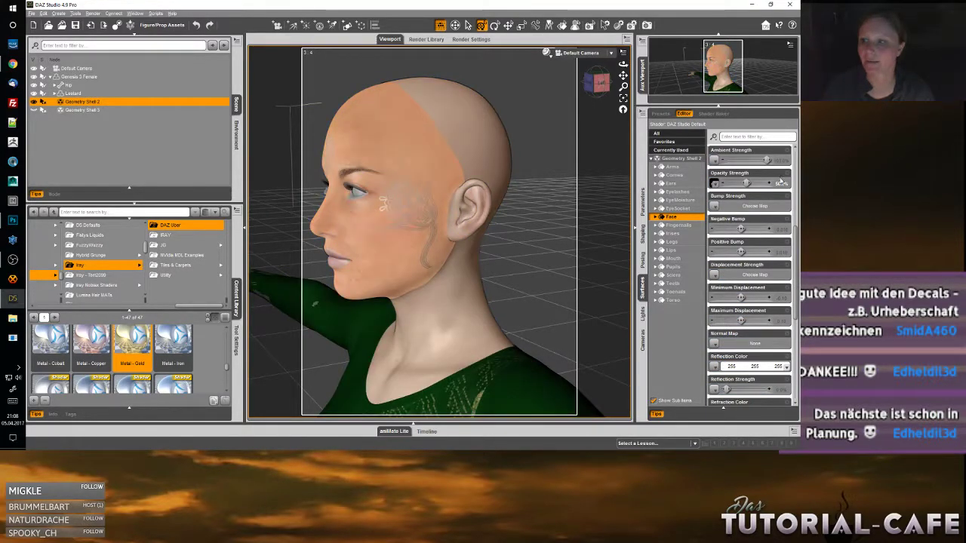
# - Apply the Metal - Gold shader to the Face surface with load options that keep its existing opacity map
pyautogui.keyDown('ctrl'); pyautogui.doubleClick(120, 339); pyautogui.keyUp('ctrl')
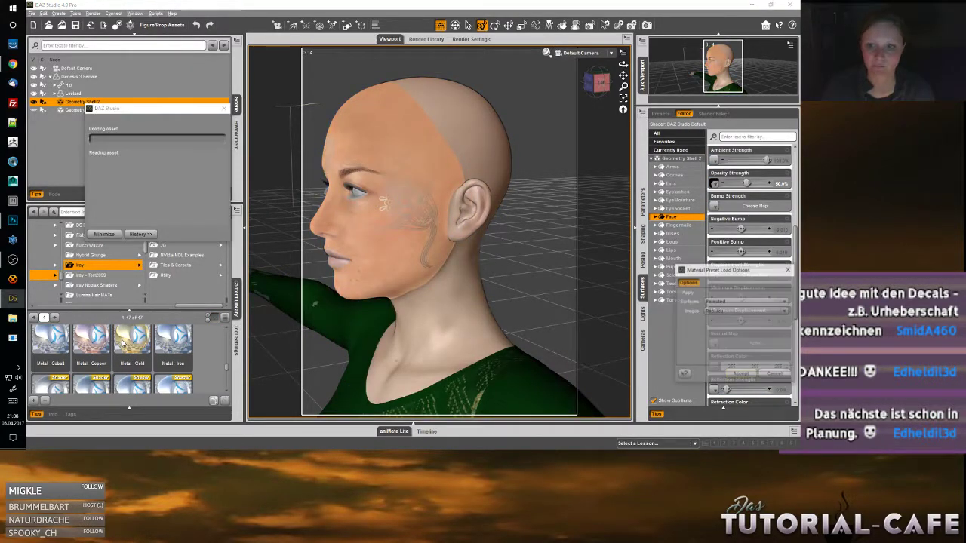
pyautogui.click(741, 374)
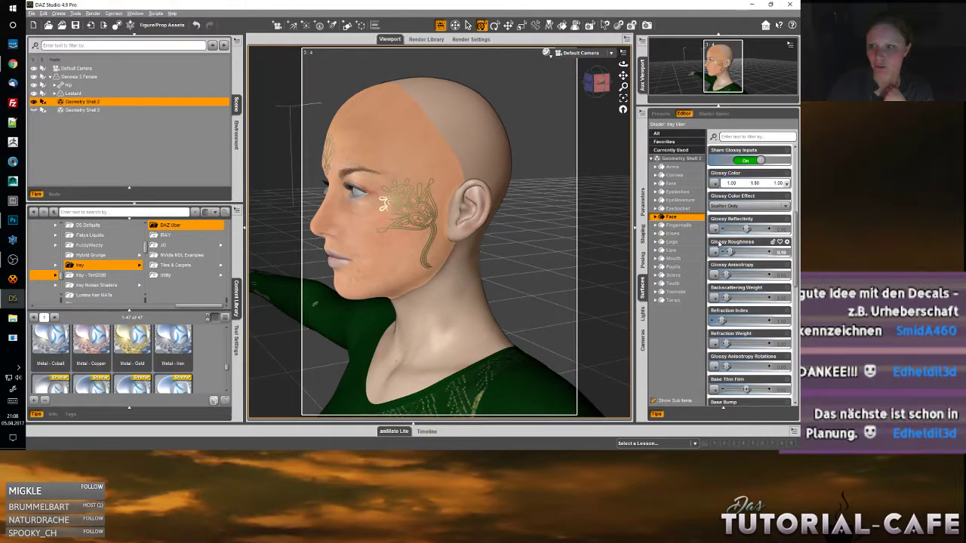
# - Turn off the Torso surface in the shell visibility settings of Geometry Shell 2
pyautogui.click(643, 203)
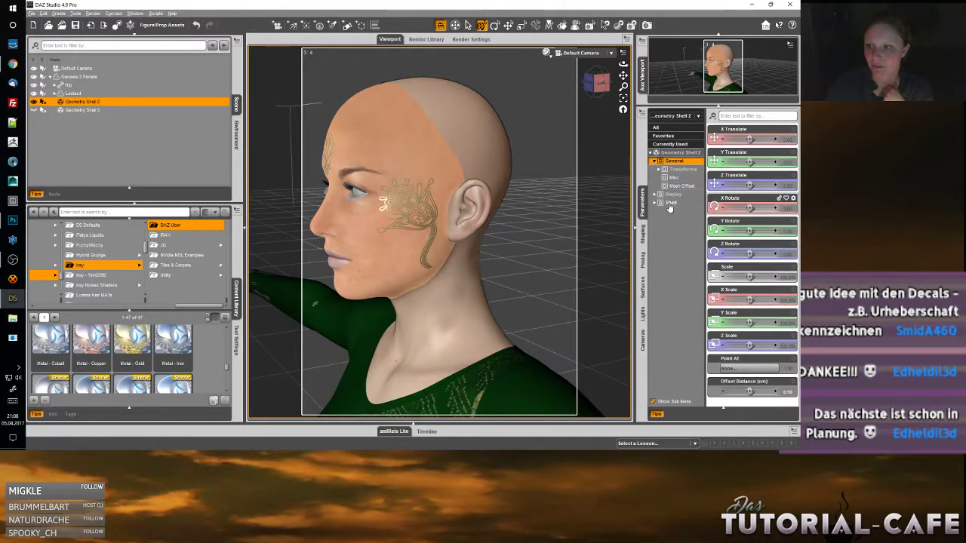
pyautogui.click(670, 204)
pyautogui.scroll(-10, 759, 301)
pyautogui.scroll(5, 748, 317)
pyautogui.click(654, 203)
pyautogui.click(659, 211)
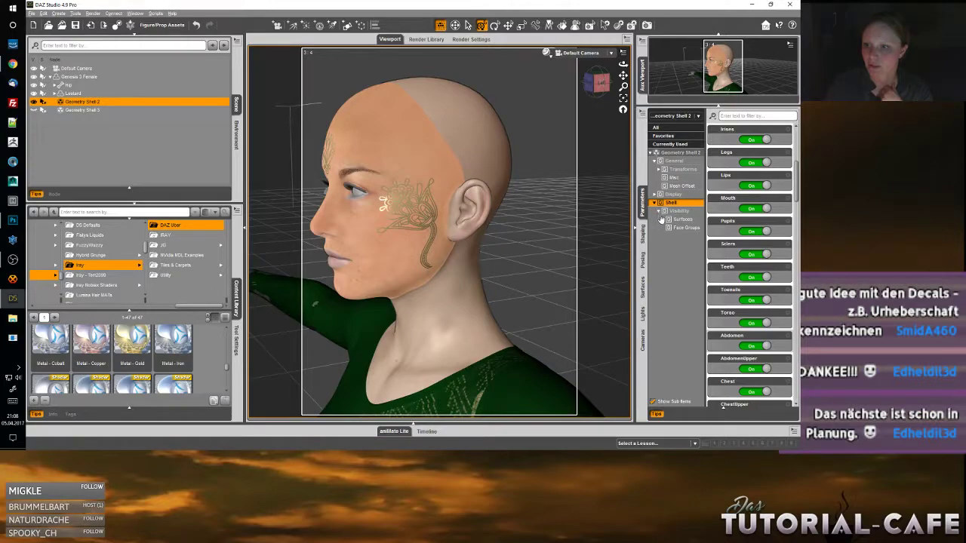
pyautogui.click(682, 219)
pyautogui.click(755, 400)
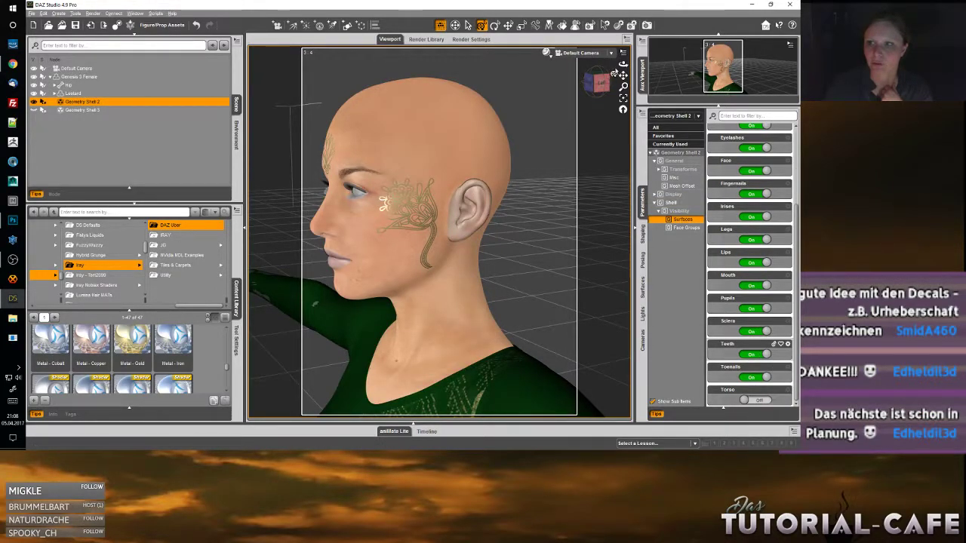
# - Turn off the Ears and Lips surfaces in the shell visibility settings of Geometry Shell 2
pyautogui.moveTo(623, 64); pyautogui.dragTo(604, 66)
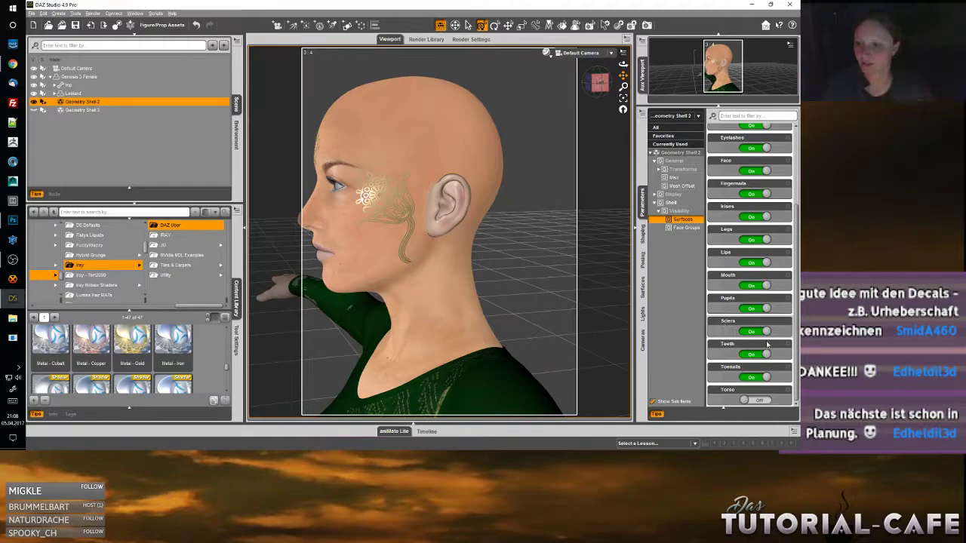
pyautogui.scroll(3, 757, 287)
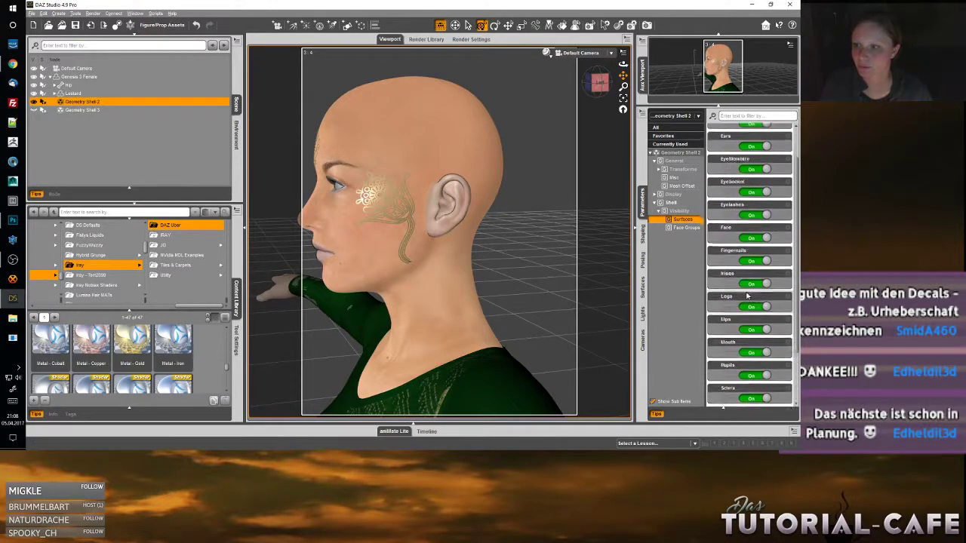
pyautogui.click(755, 147)
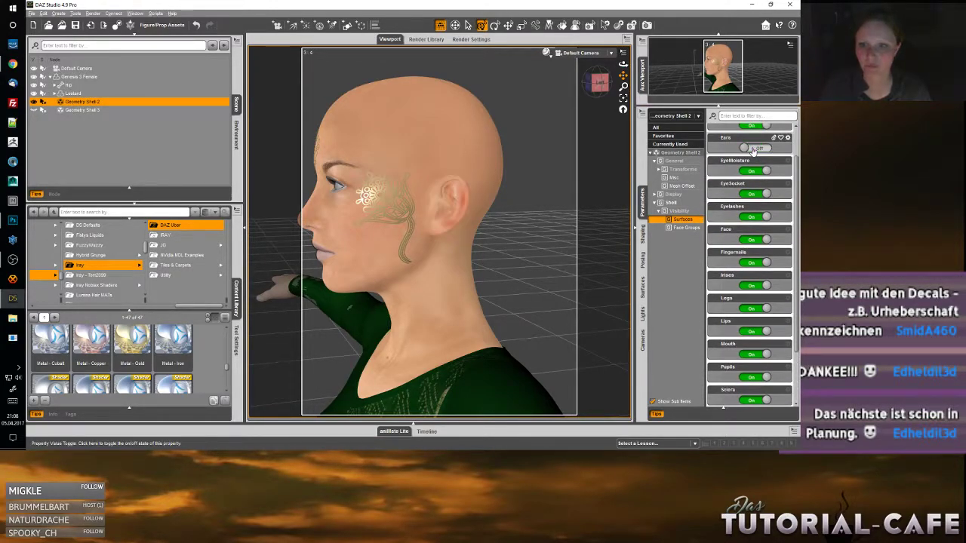
pyautogui.click(756, 331)
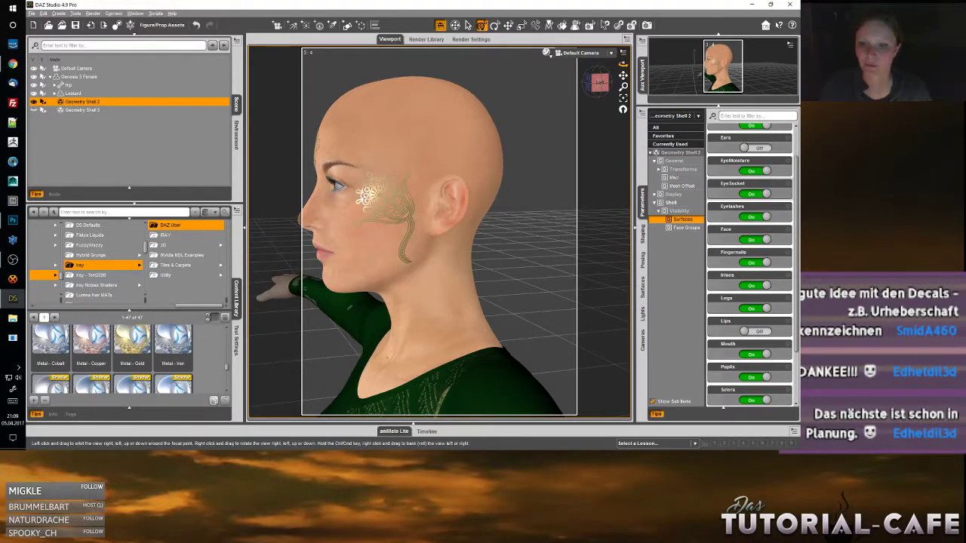
pyautogui.click(596, 81)
pyautogui.click(591, 82)
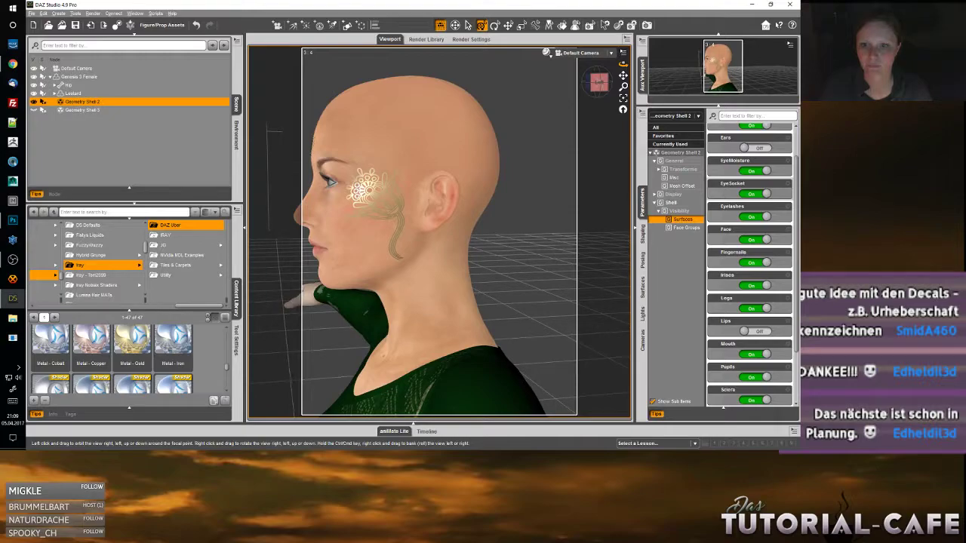
# - Find the Base Bump property of the shell's Face surface, load an image map into it and frame the ornament closely
pyautogui.click(643, 295)
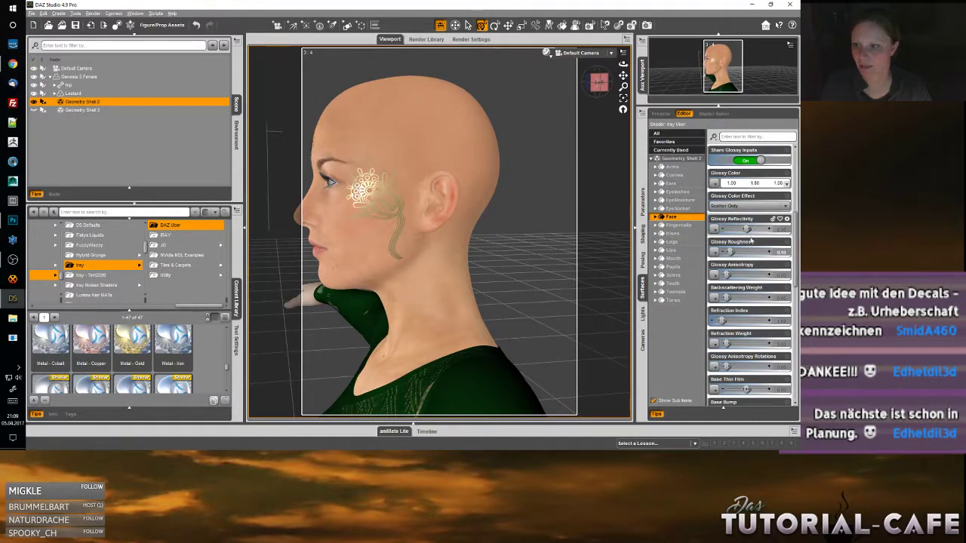
pyautogui.scroll(8, 742, 258)
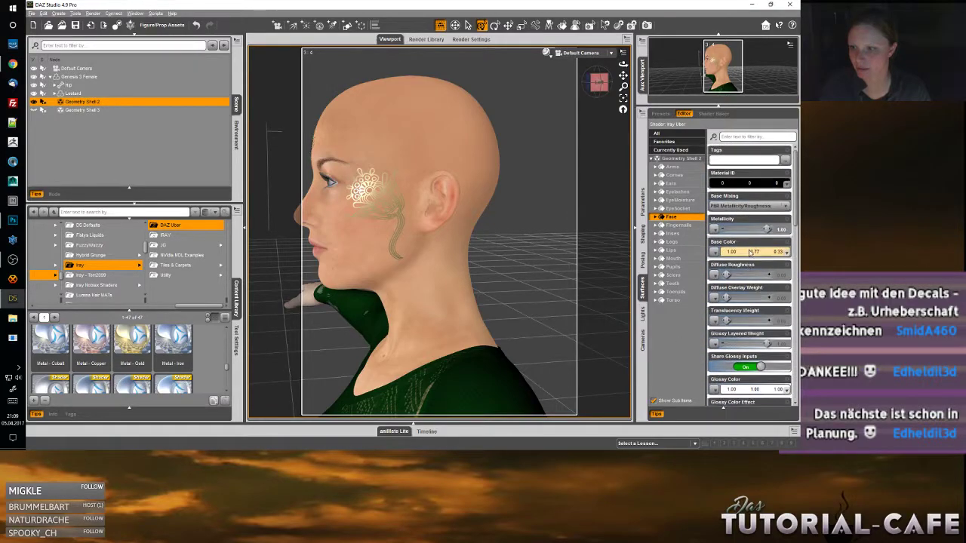
pyautogui.scroll(-6, 726, 226)
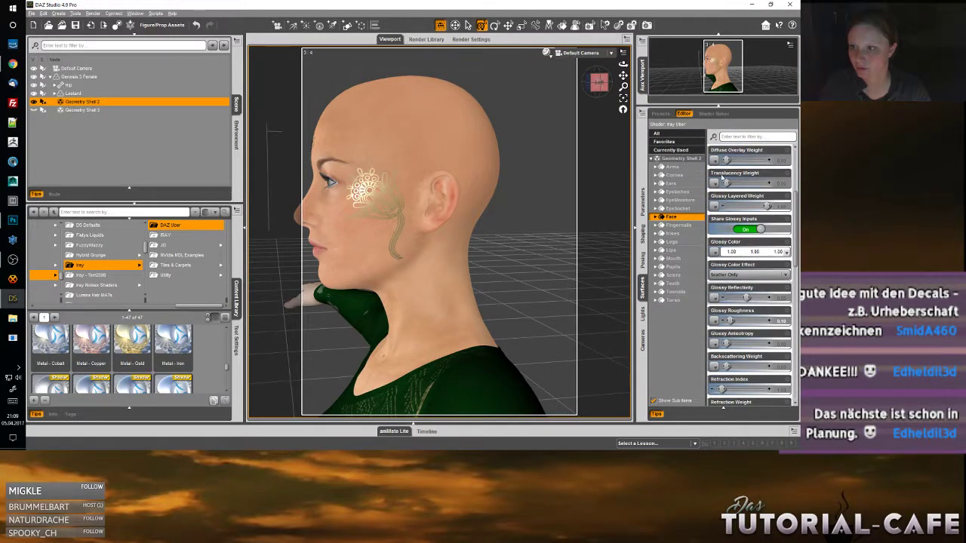
pyautogui.click(737, 139)
pyautogui.write('bump')
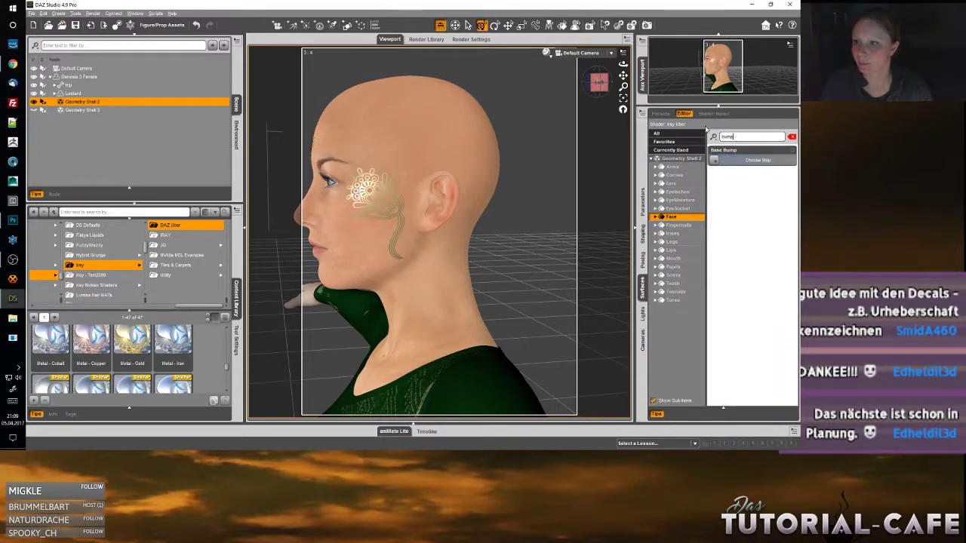
pyautogui.click(714, 160)
pyautogui.click(694, 156)
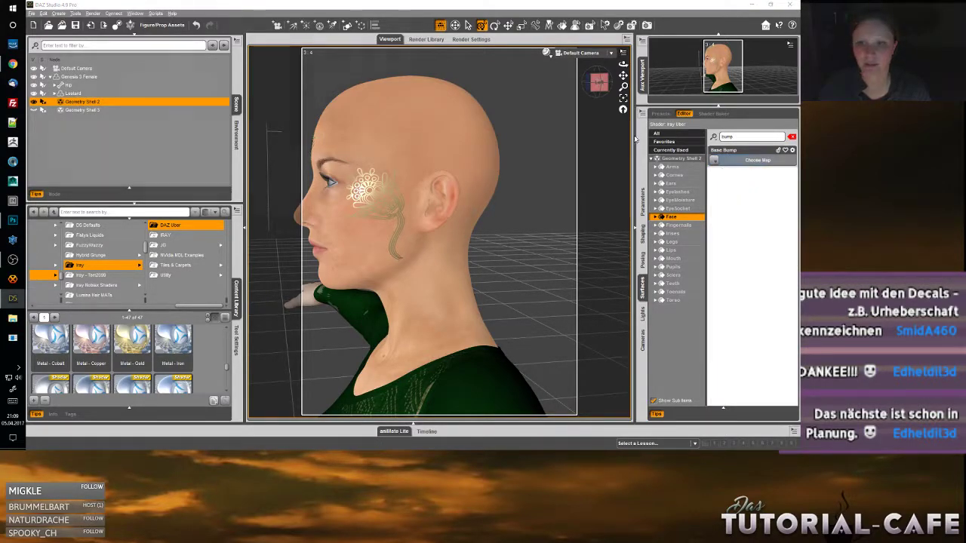
pyautogui.doubleClick(343, 136)
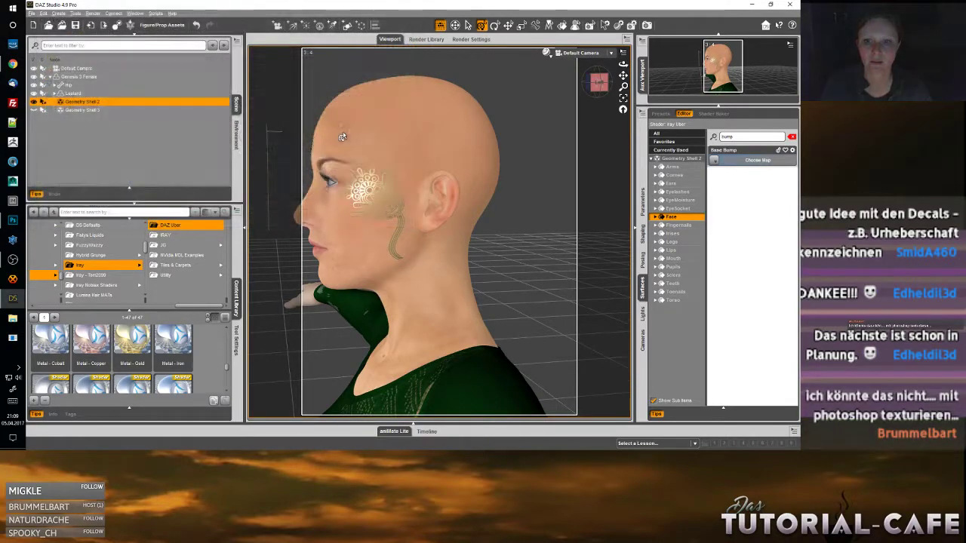
pyautogui.moveTo(714, 161)
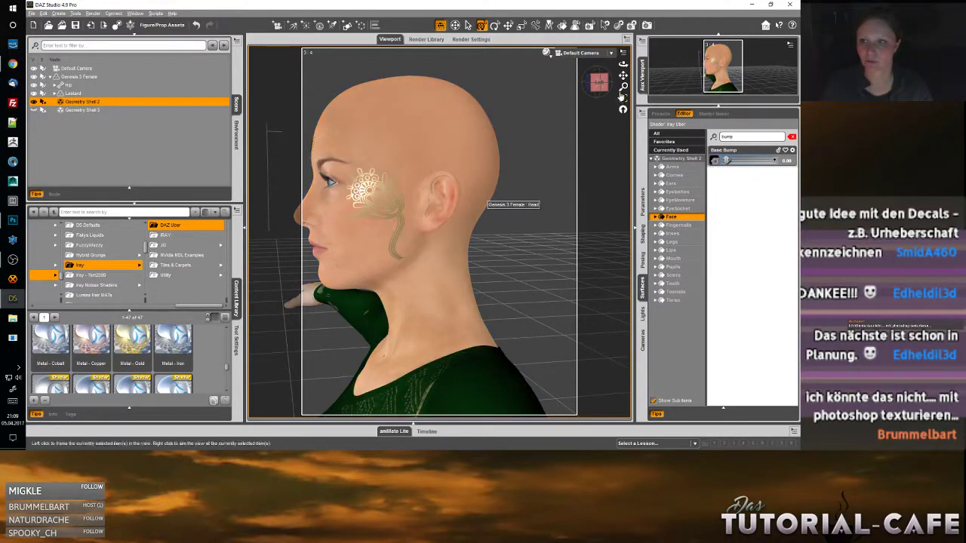
pyautogui.click(623, 99)
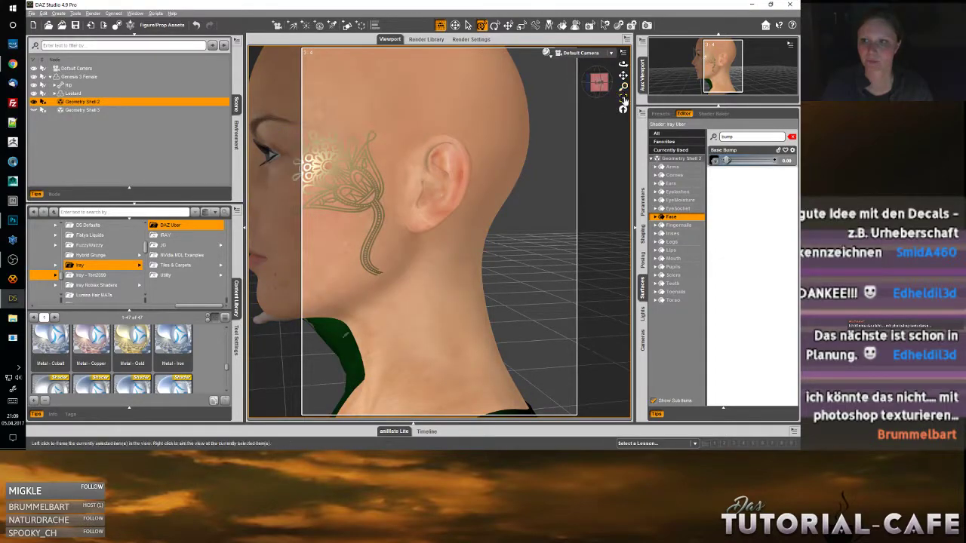
# - Test-render the head in profile with the gold ornament, framed fully in view, and cancel the render
pyautogui.moveTo(623, 76); pyautogui.dragTo(581, 80)
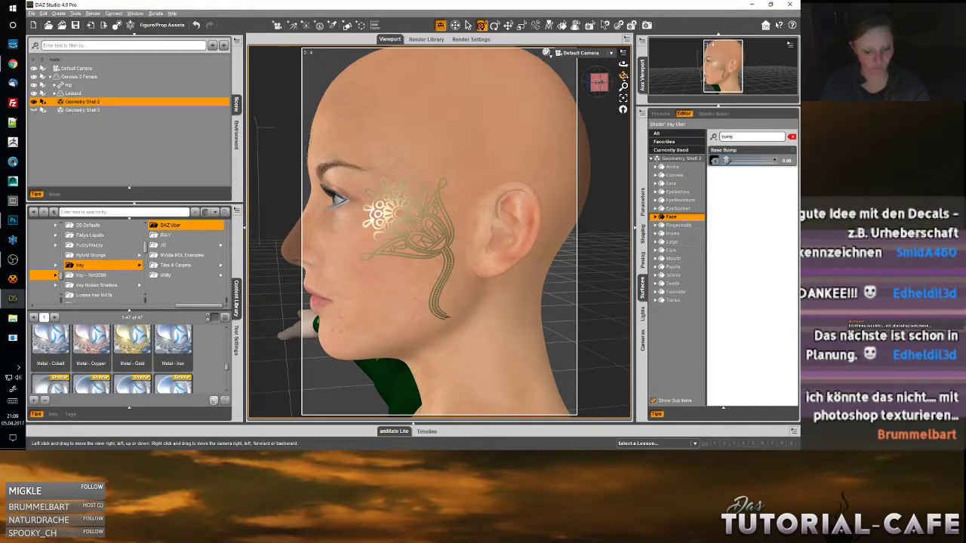
pyautogui.hotkey('ctrl', 'r')
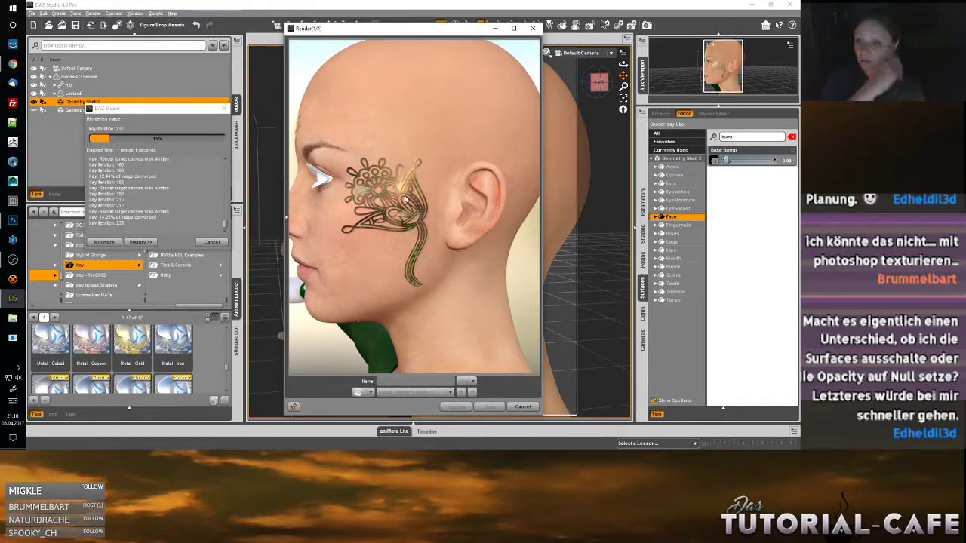
pyautogui.click(523, 407)
pyautogui.click(429, 233)
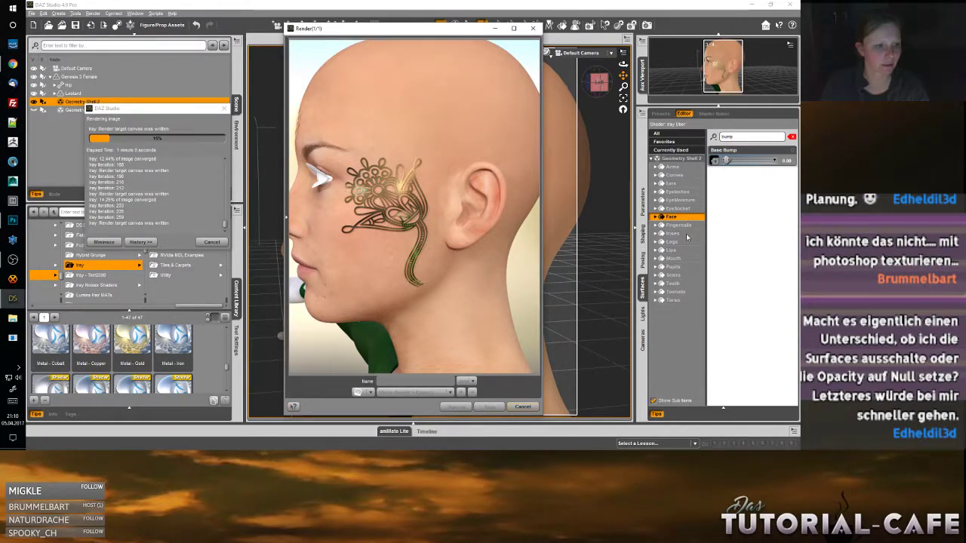
pyautogui.click(212, 242)
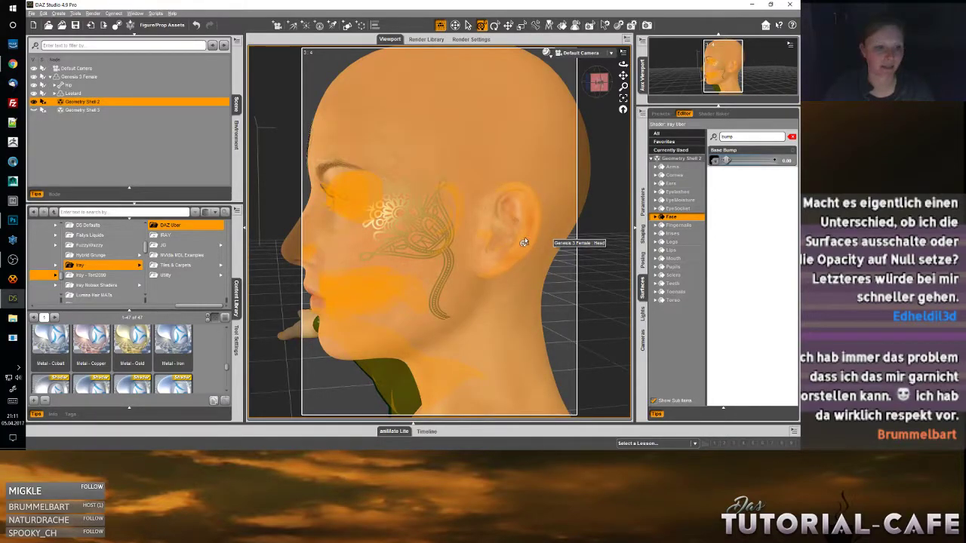
# - Set the Base Bump of the shell's Face surface to 2 and test-render the face from the front, cancelling the render
pyautogui.scroll(-3, 523, 241)
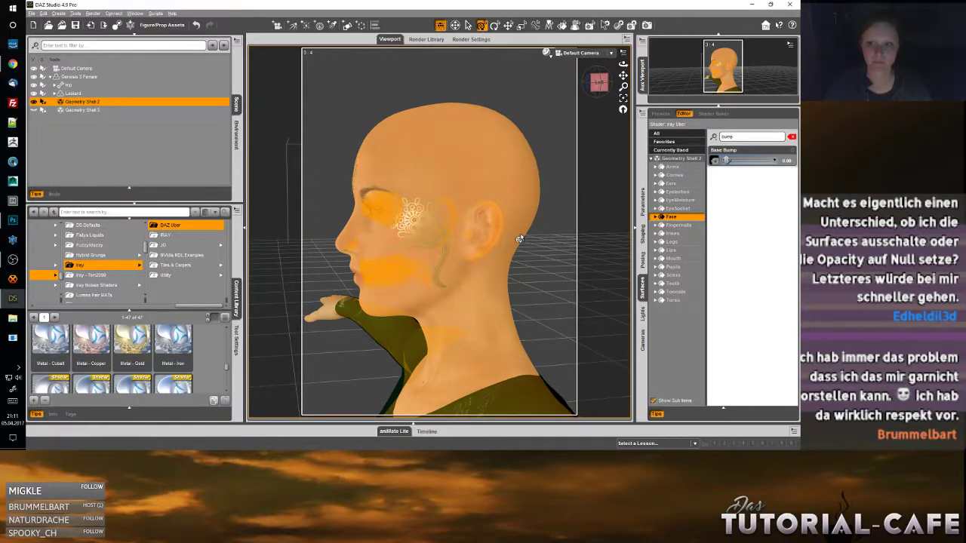
pyautogui.moveTo(598, 80); pyautogui.dragTo(627, 81)
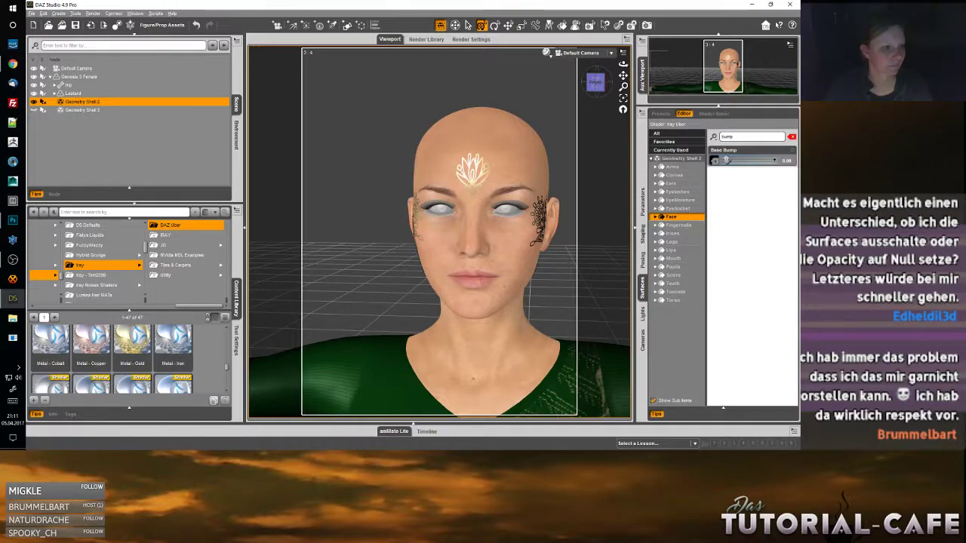
pyautogui.scroll(5, 430, 245)
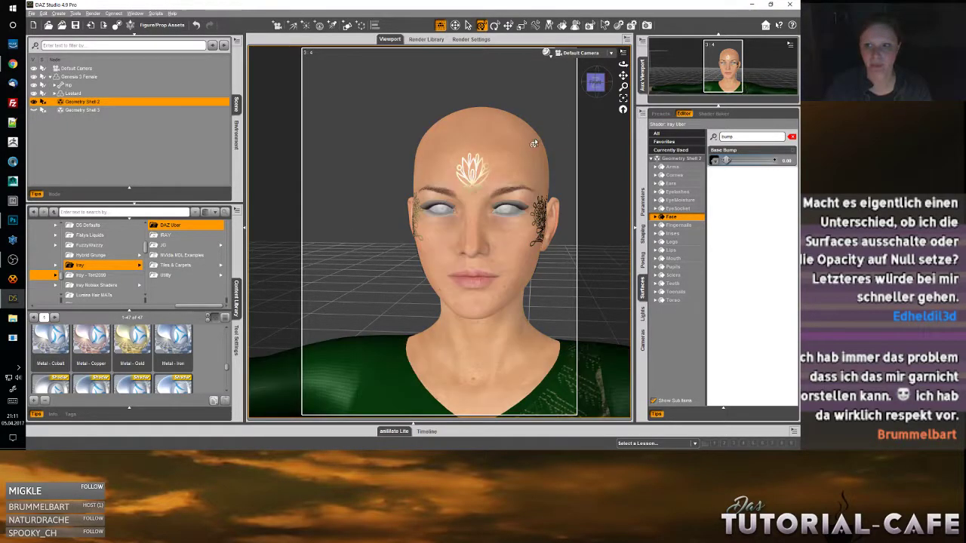
pyautogui.scroll(-4, 430, 245)
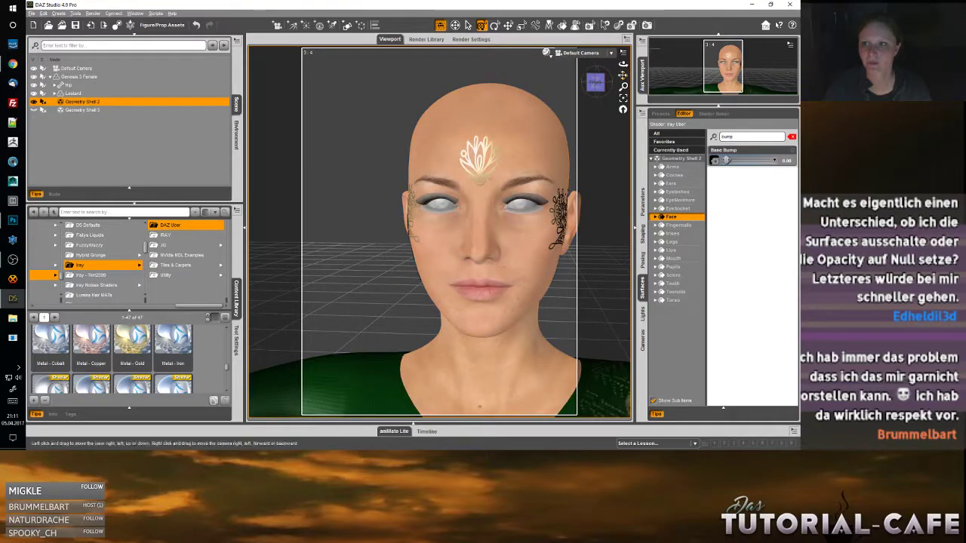
pyautogui.moveTo(622, 75); pyautogui.dragTo(589, 75)
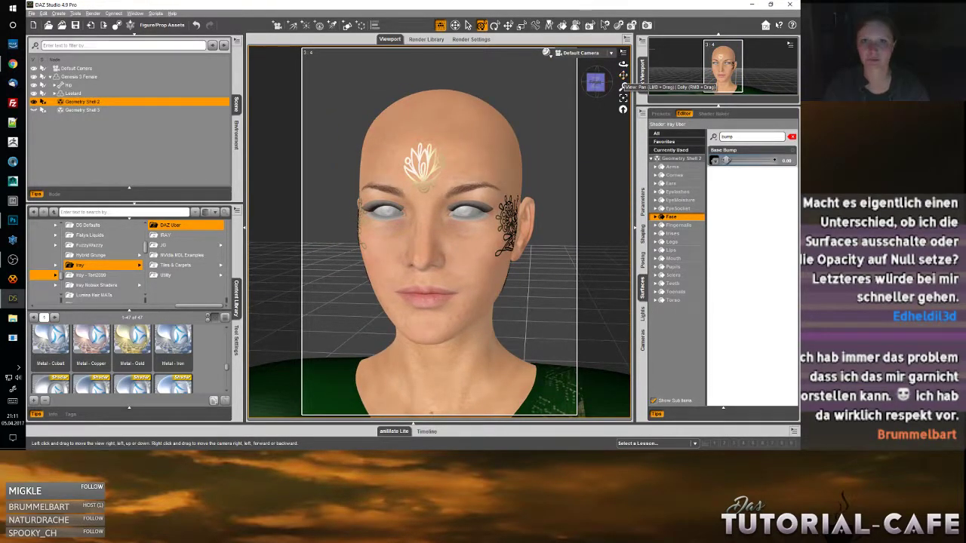
pyautogui.scroll(2, 532, 163)
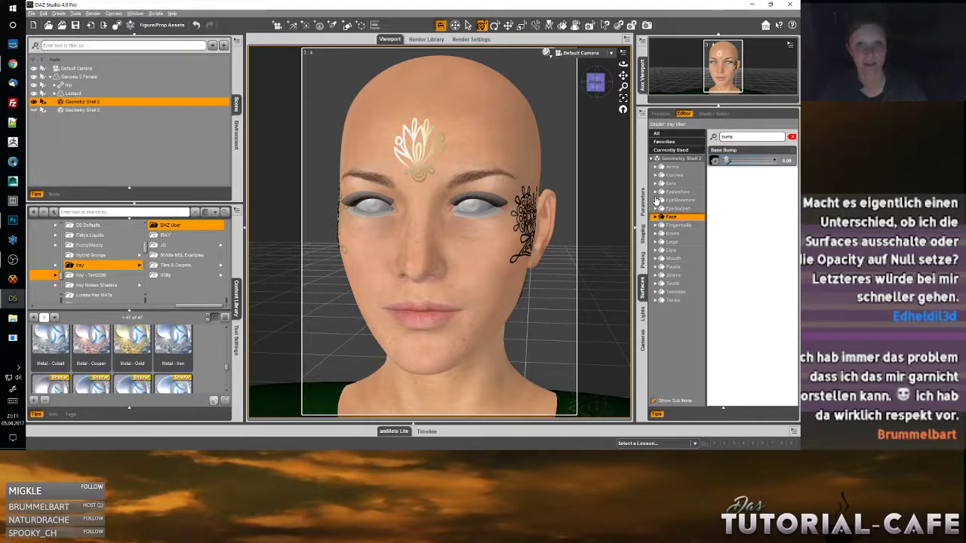
pyautogui.click(671, 217)
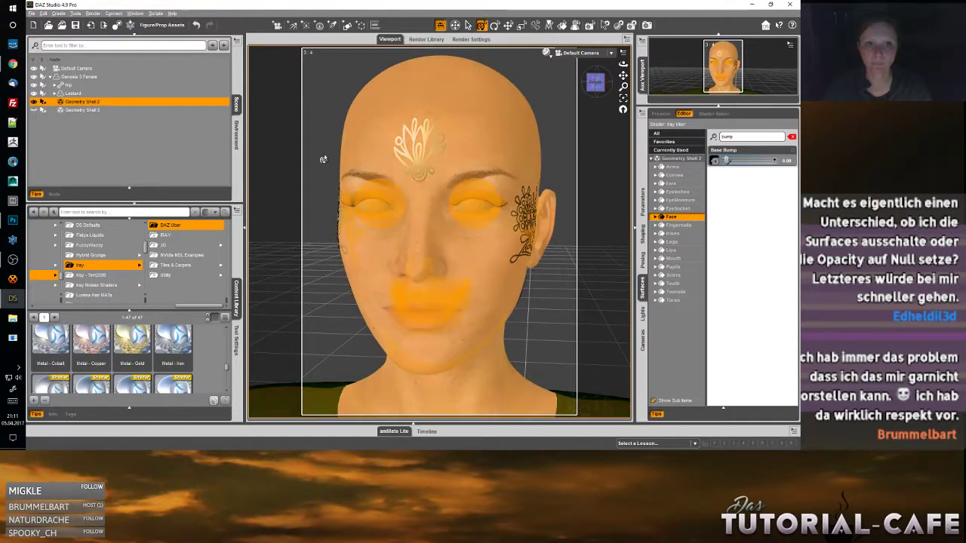
pyautogui.click(785, 160)
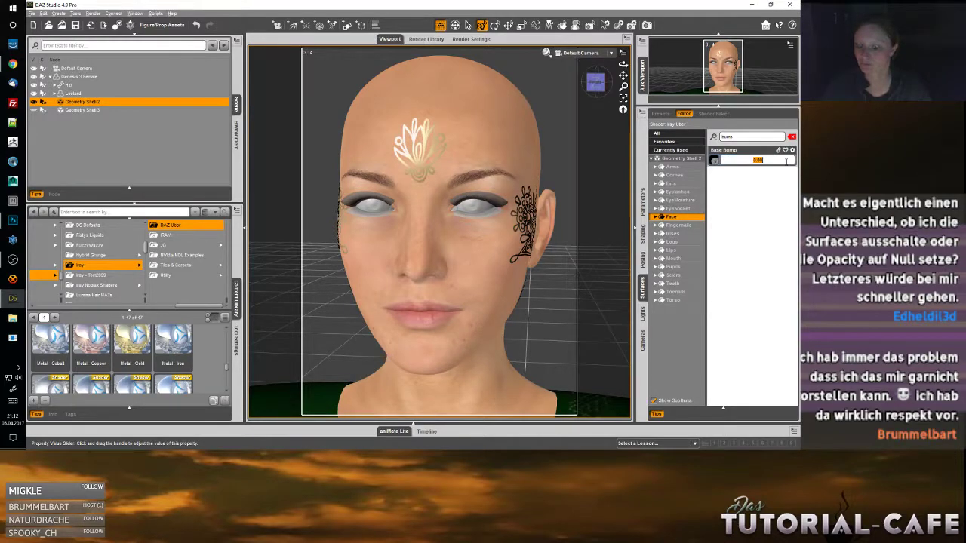
pyautogui.write('2')
pyautogui.press('Return')
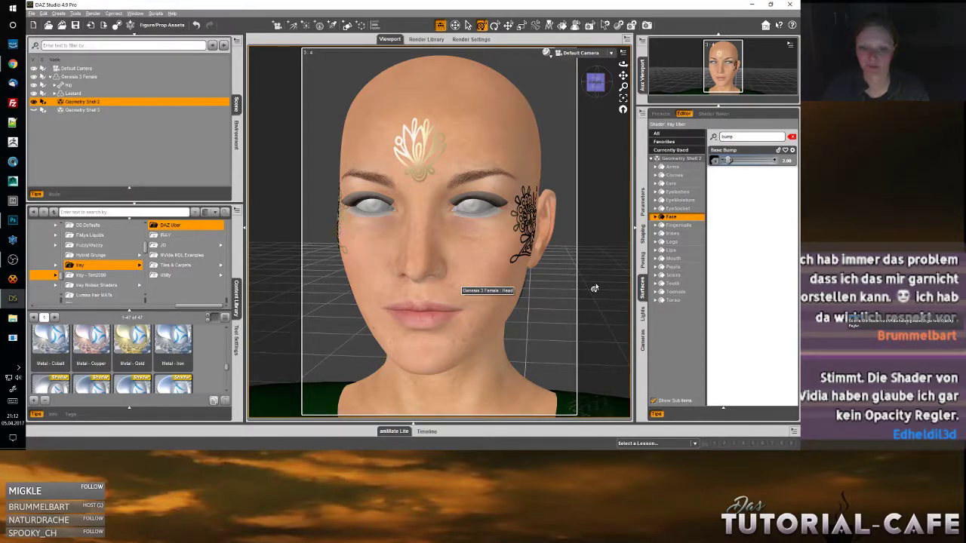
pyautogui.hotkey('ctrl', 'r')
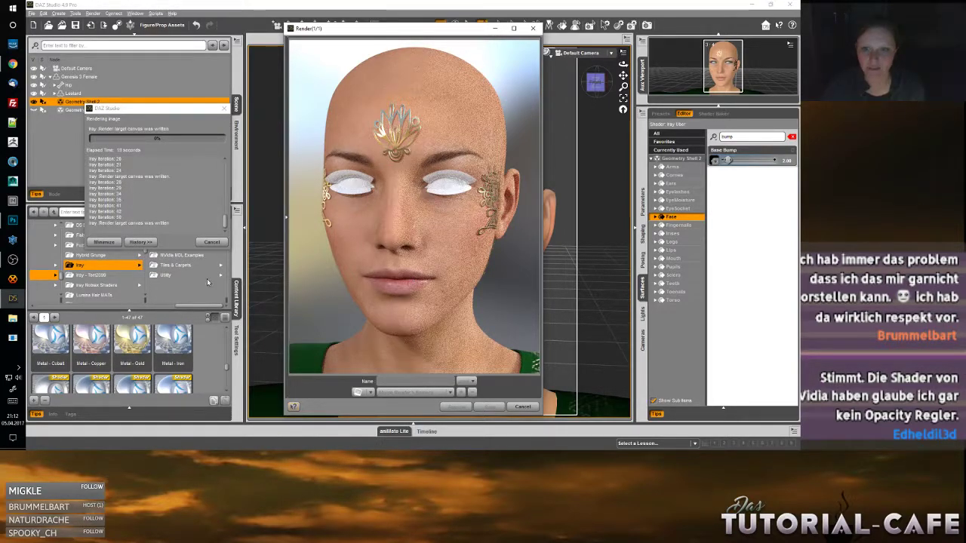
pyautogui.click(212, 241)
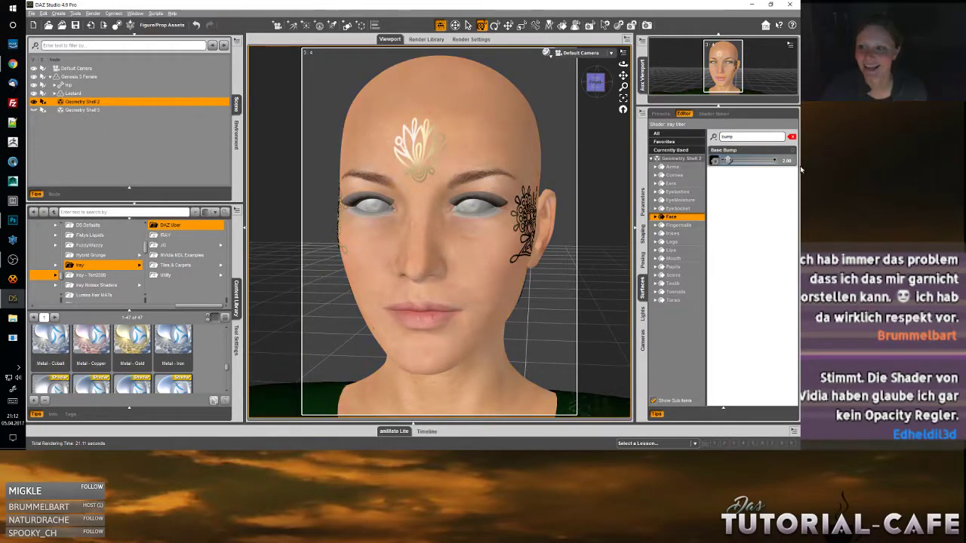
# - Apply the Emissive shader to the selected Face surface of Geometry Shell 2, keeping its opacity map
pyautogui.scroll(5, 208, 357)
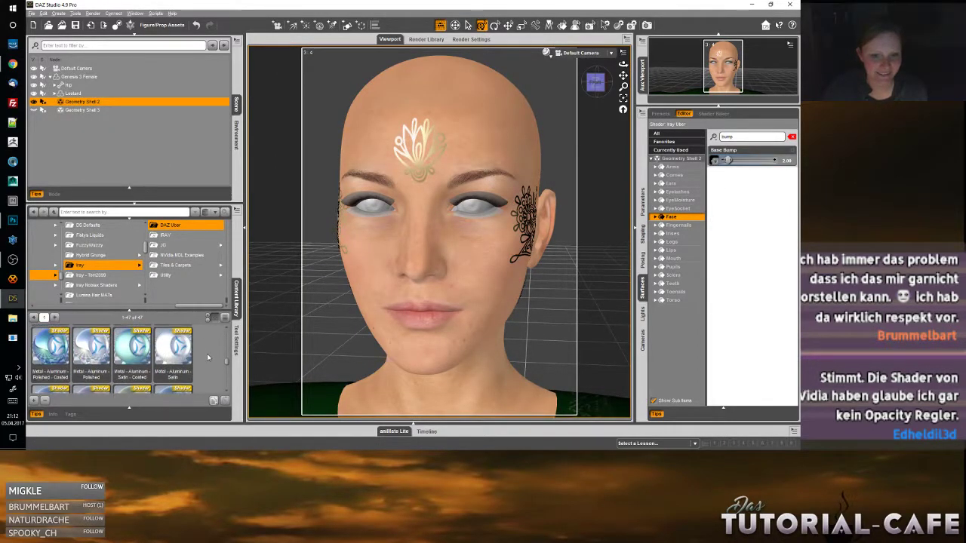
pyautogui.scroll(3, 151, 358)
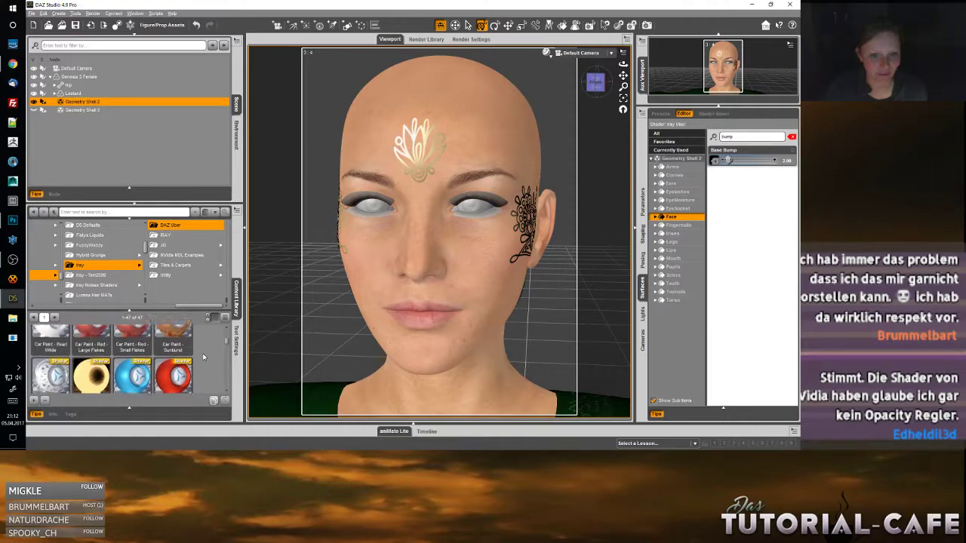
pyautogui.scroll(-2, 98, 343)
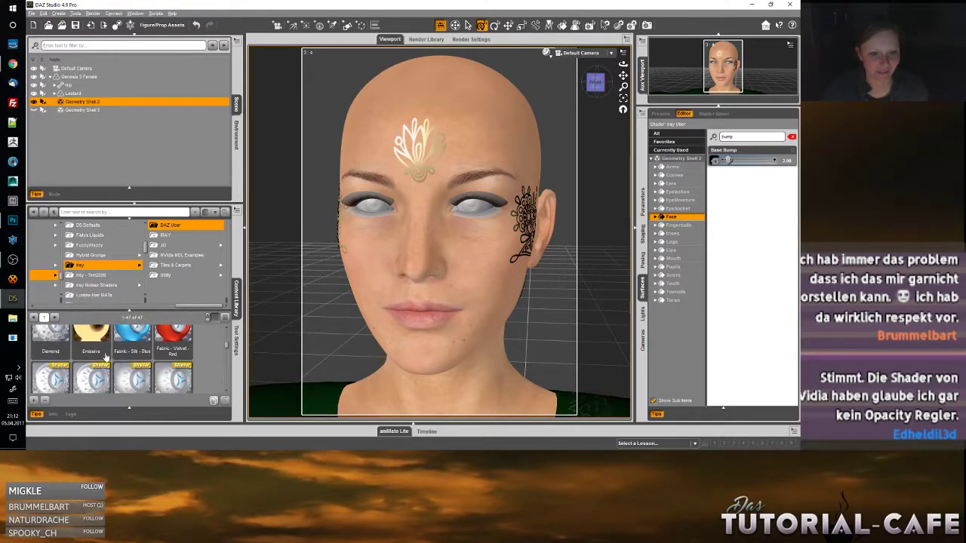
pyautogui.doubleClick(89, 337)
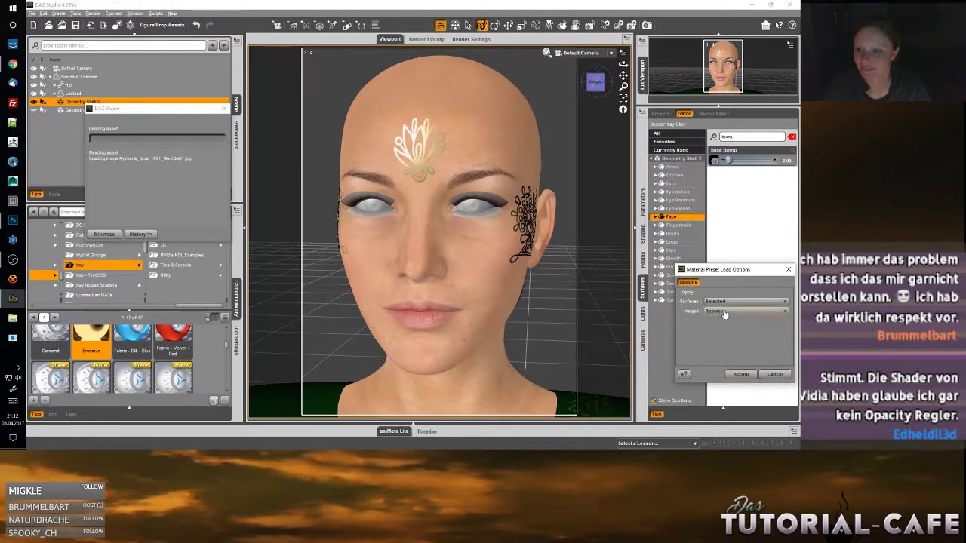
pyautogui.click(743, 375)
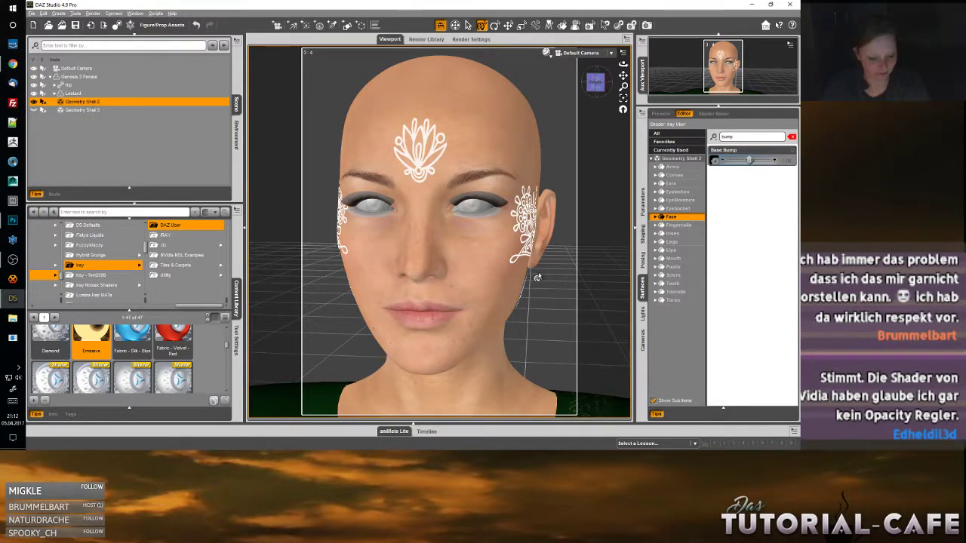
# - Test-render the face from the front with the emissive ornament and cancel the render
pyautogui.hotkey('ctrl', 'r')
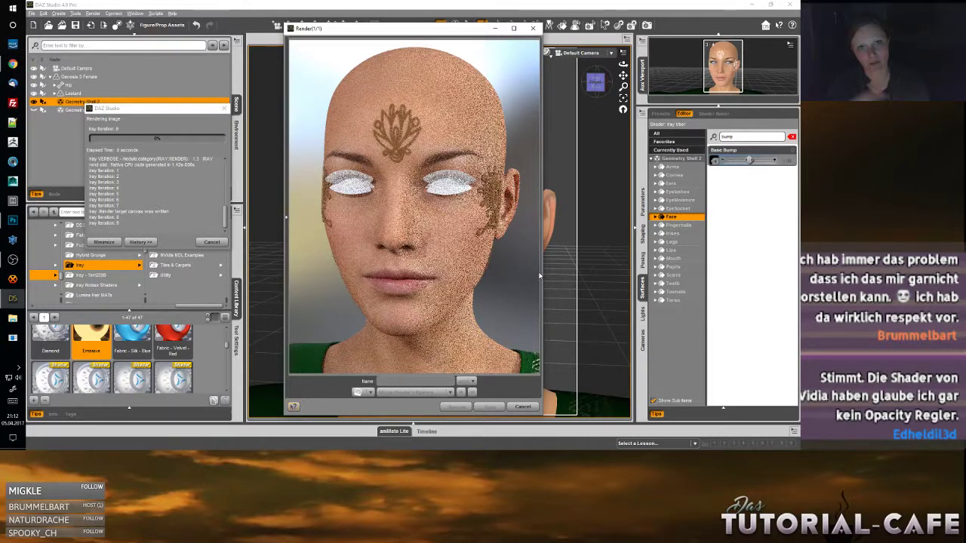
pyautogui.click(522, 407)
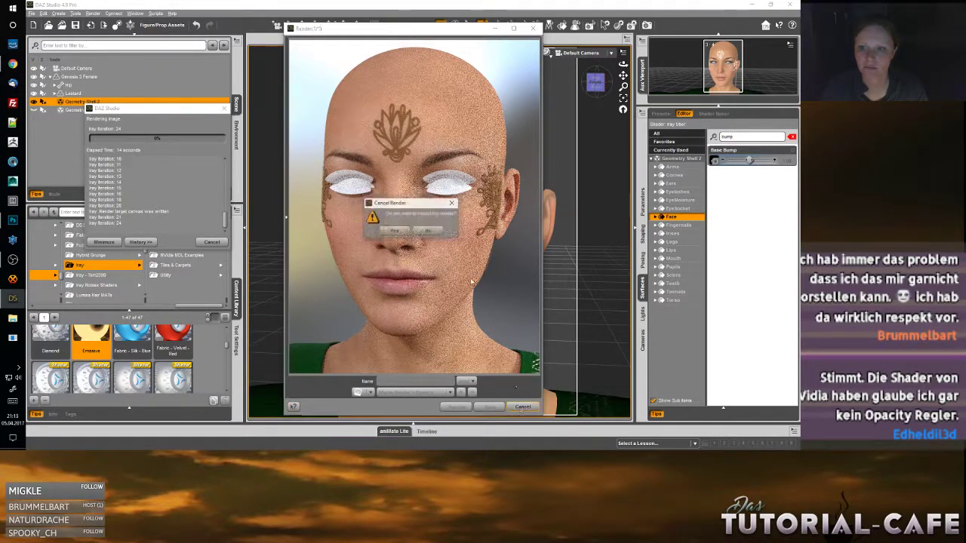
pyautogui.click(392, 231)
pyautogui.click(235, 144)
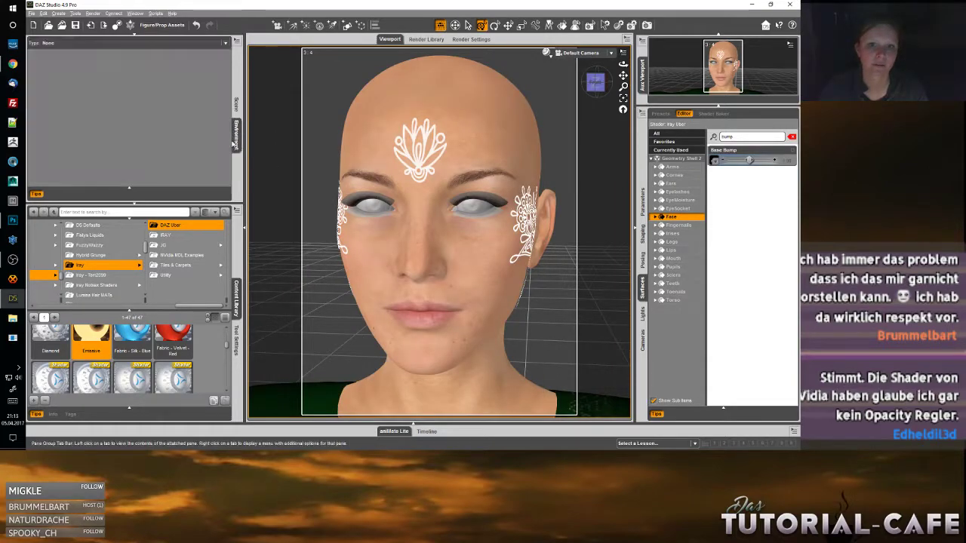
pyautogui.click(53, 43)
pyautogui.click(57, 62)
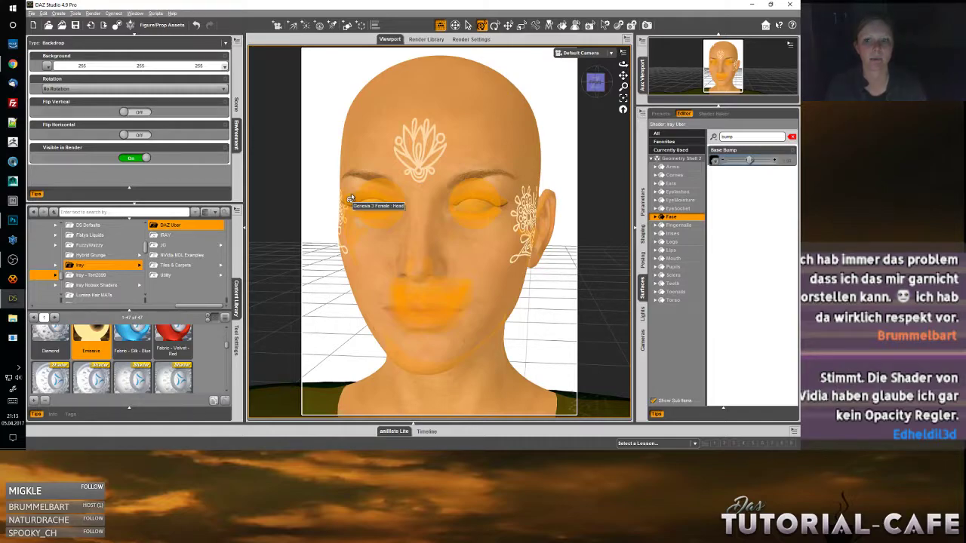
pyautogui.click(52, 43)
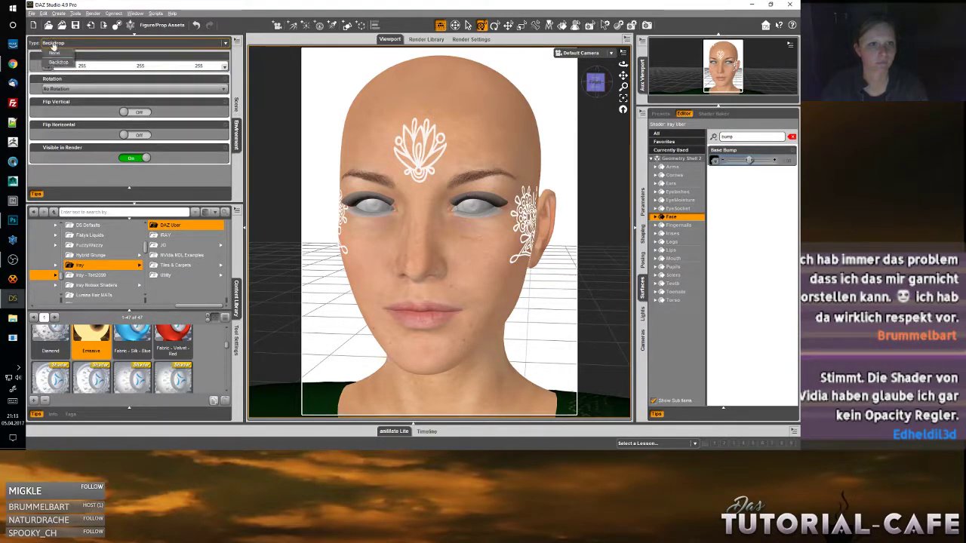
pyautogui.click(54, 54)
# - Set the render Environment Mode to Scene Only and return to the 3D view of the face
pyautogui.click(471, 39)
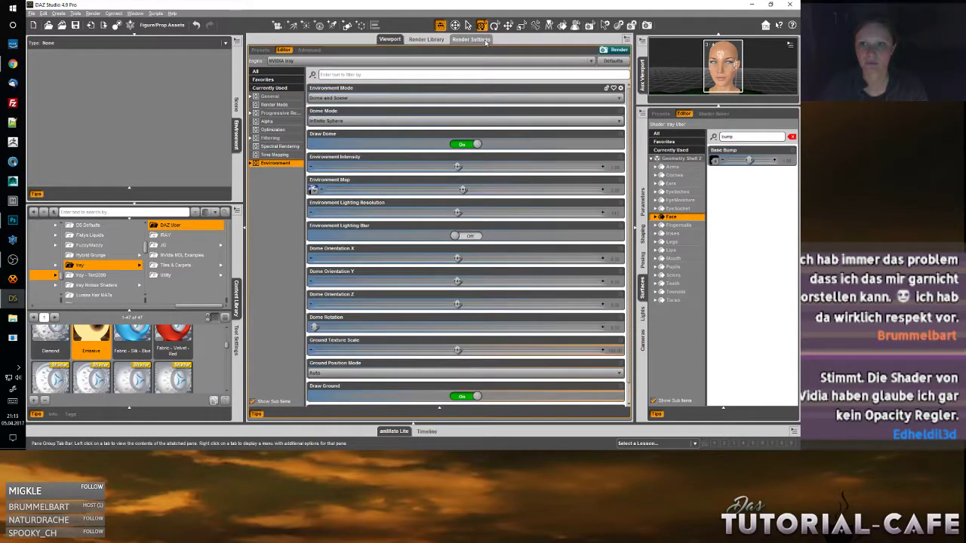
pyautogui.click(329, 98)
pyautogui.click(327, 132)
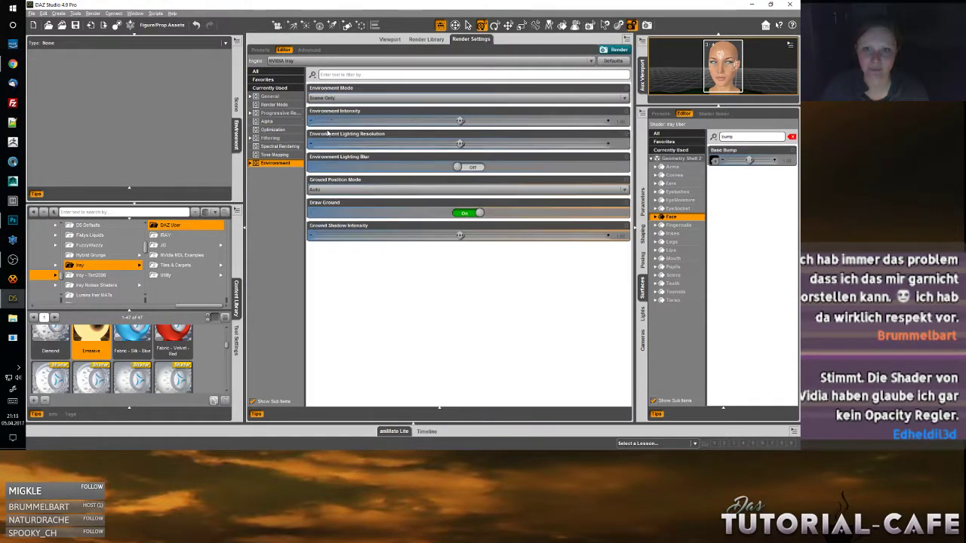
pyautogui.click(390, 40)
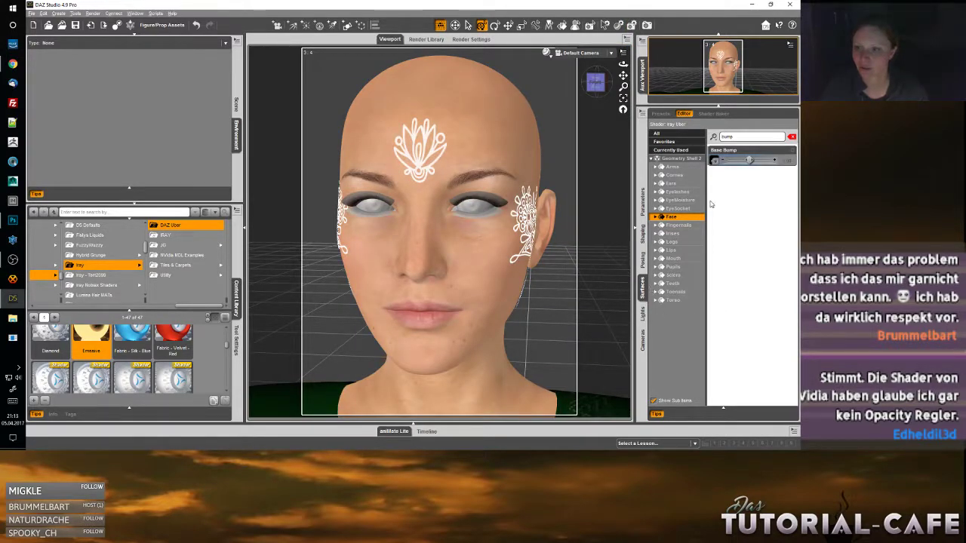
# - Clear the bump filter from the Face surface's properties and raise the emissive Luminance value
pyautogui.click(791, 137)
pyautogui.scroll(-15, 747, 330)
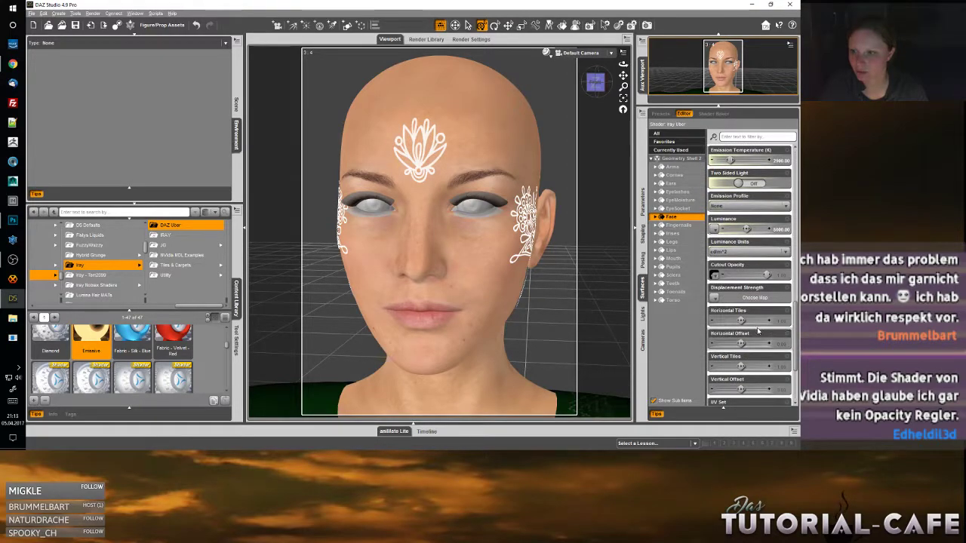
pyautogui.click(776, 229)
pyautogui.press('Return')
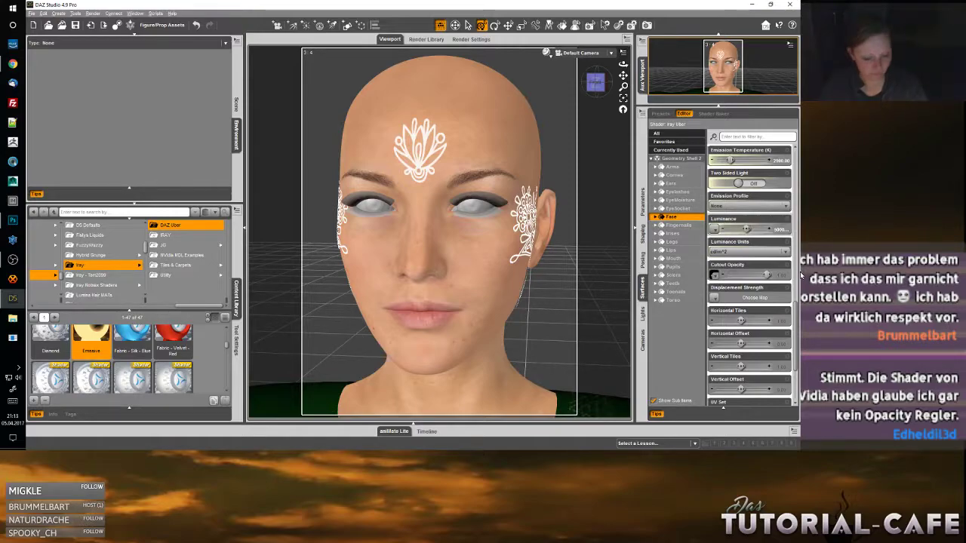
# - Test-render the glowing face ornament lit without the environment dome, and discard the render
pyautogui.hotkey('ctrl', 'r')
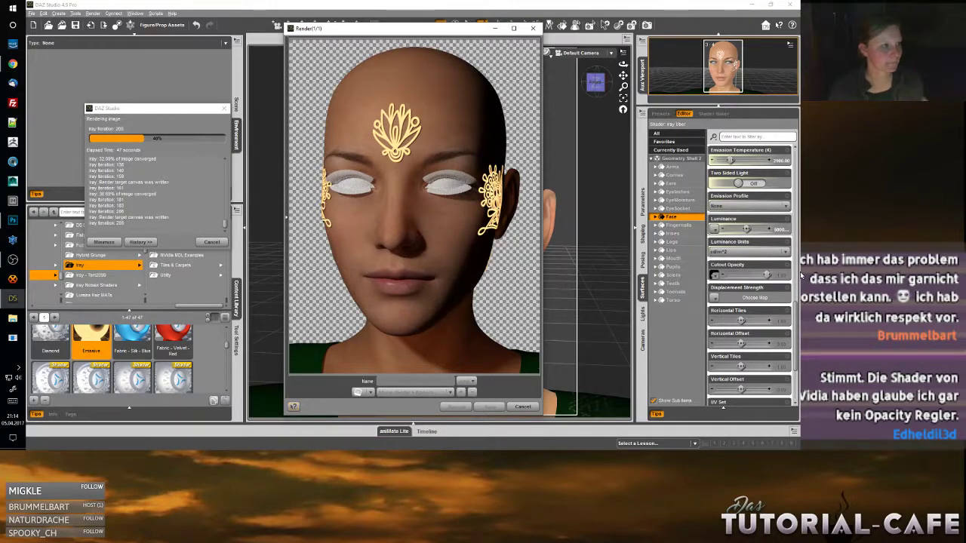
pyautogui.click(523, 407)
pyautogui.click(394, 235)
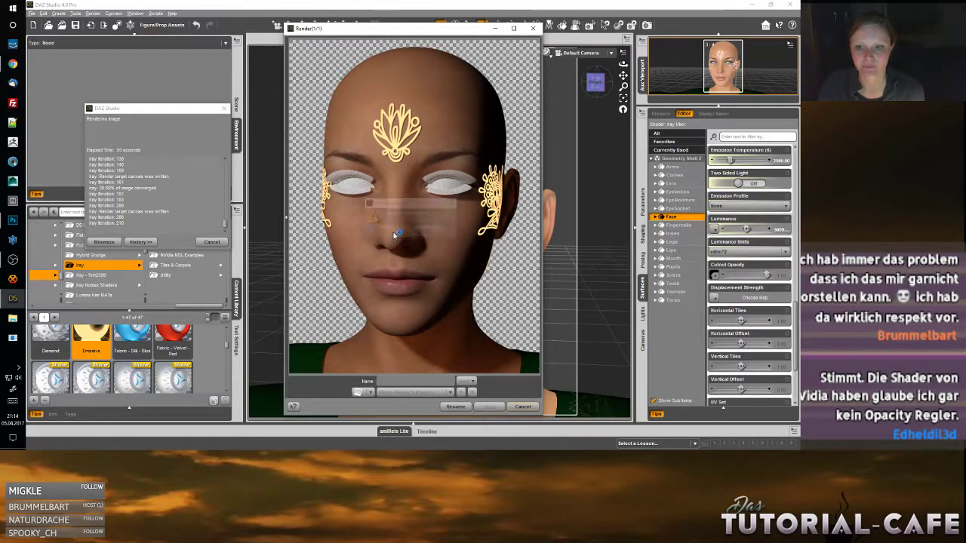
pyautogui.press('Escape')
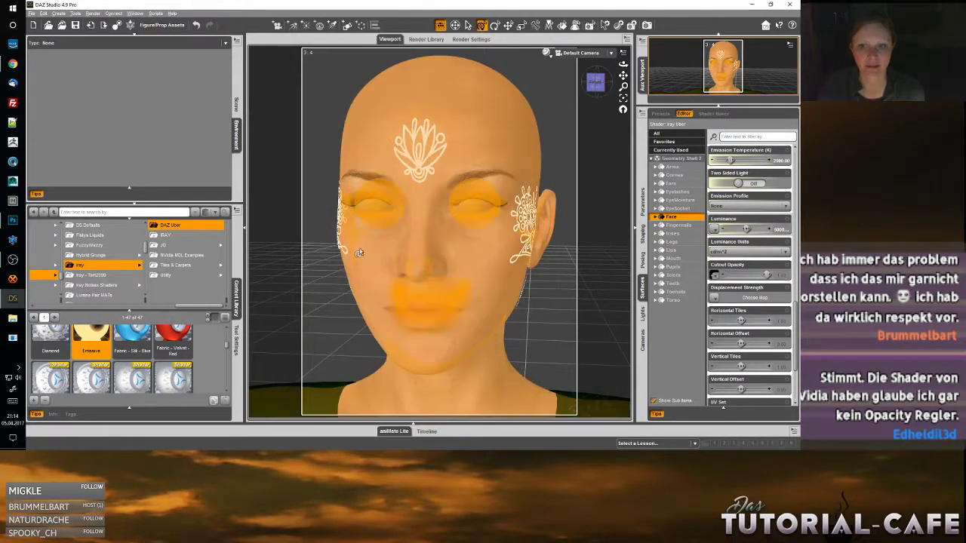
# - Set the render settings' Auto Headlamp option to Never and return to the 3D view of the face
pyautogui.click(236, 103)
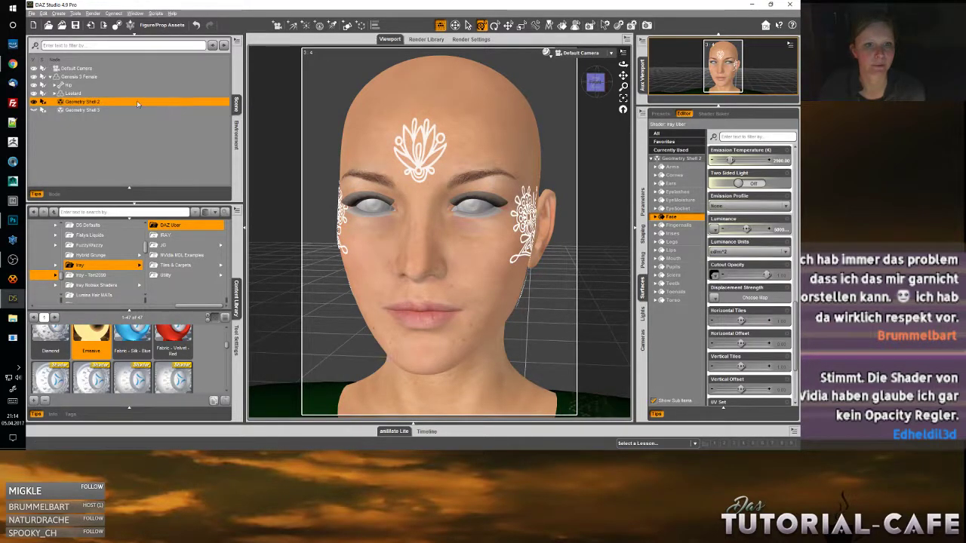
pyautogui.click(482, 40)
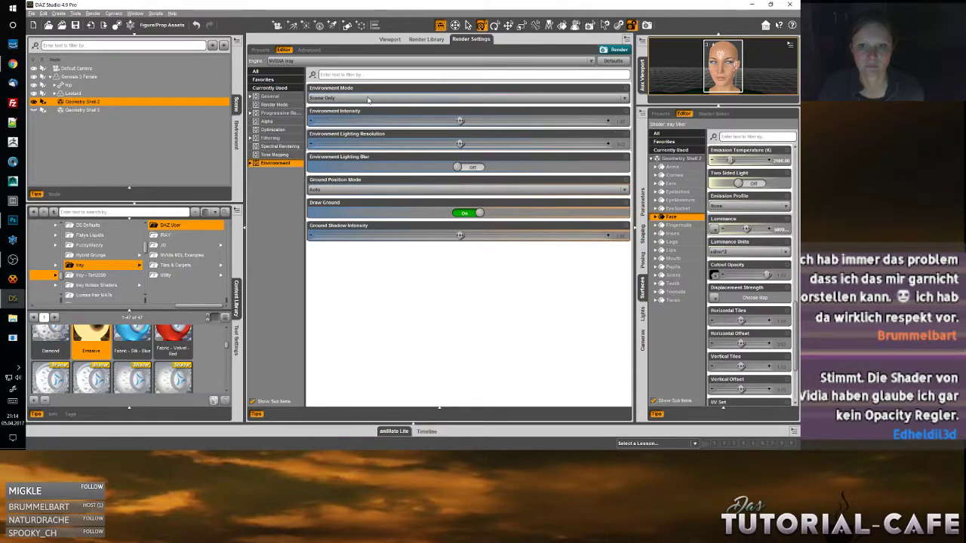
pyautogui.click(339, 74)
pyautogui.write('head')
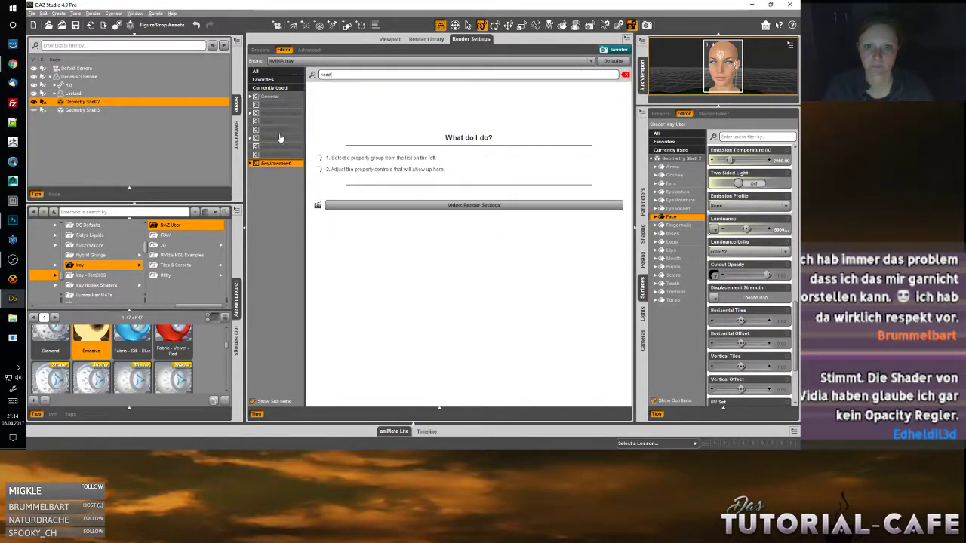
pyautogui.click(362, 98)
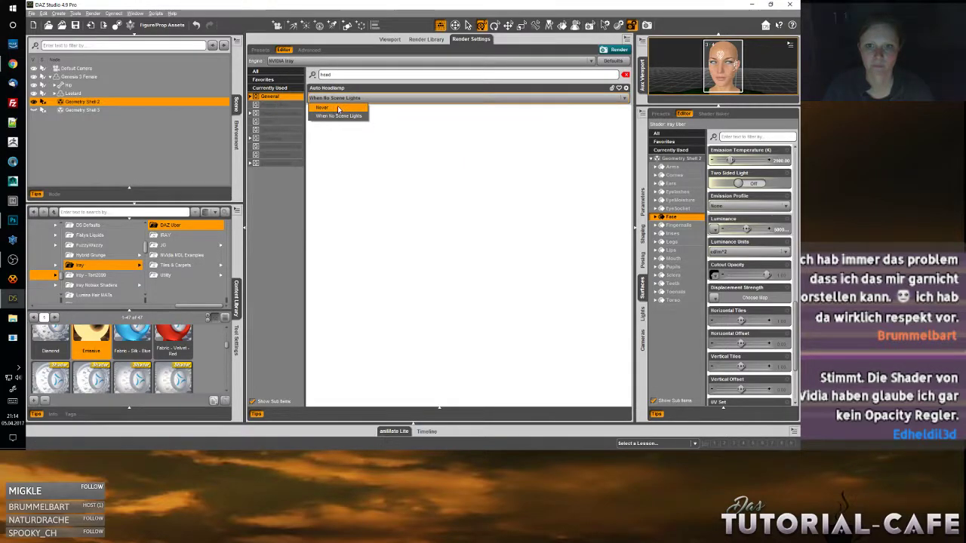
pyautogui.click(336, 110)
pyautogui.click(390, 38)
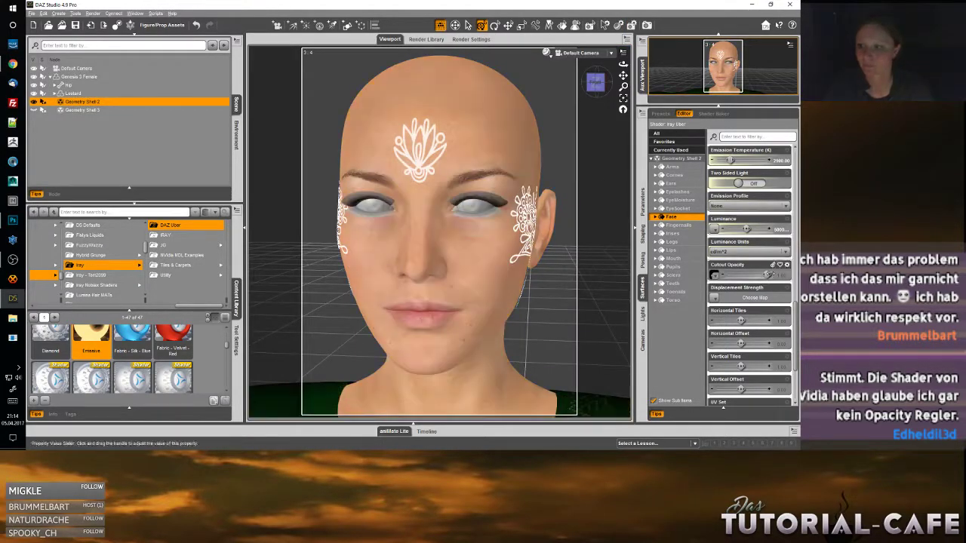
# - Set the Face surface's Luminance to 5000, test-render the face without the headlamp and cancel the render
pyautogui.click(739, 229)
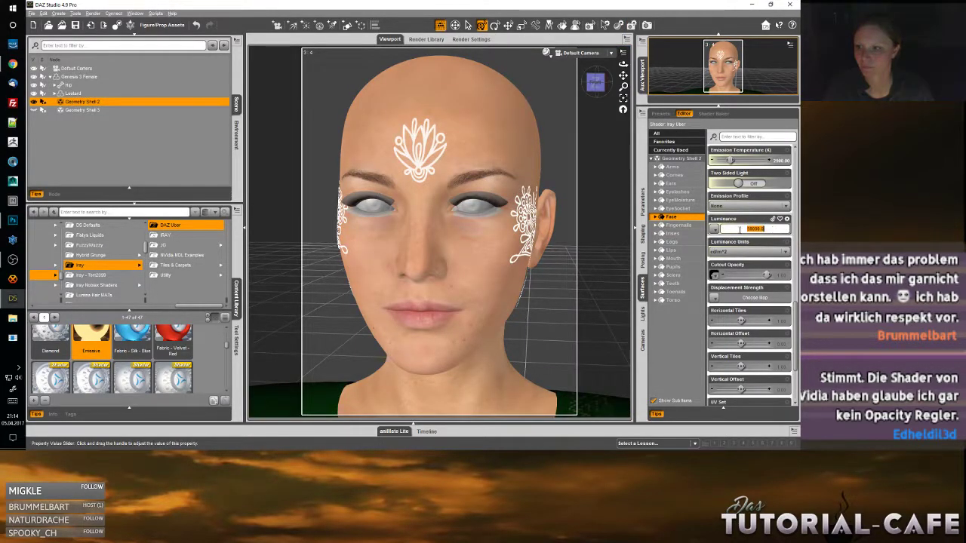
pyautogui.click(795, 255)
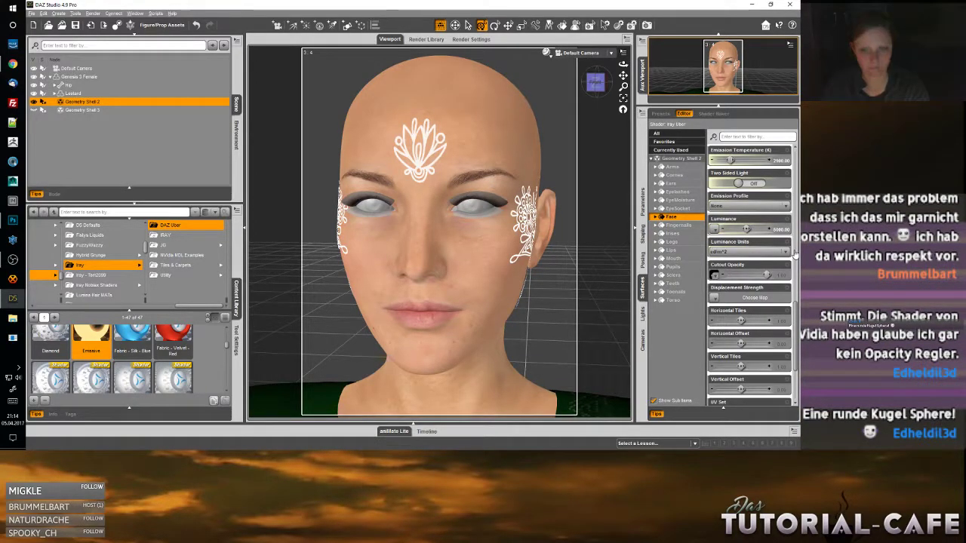
pyautogui.hotkey('ctrl', 'r')
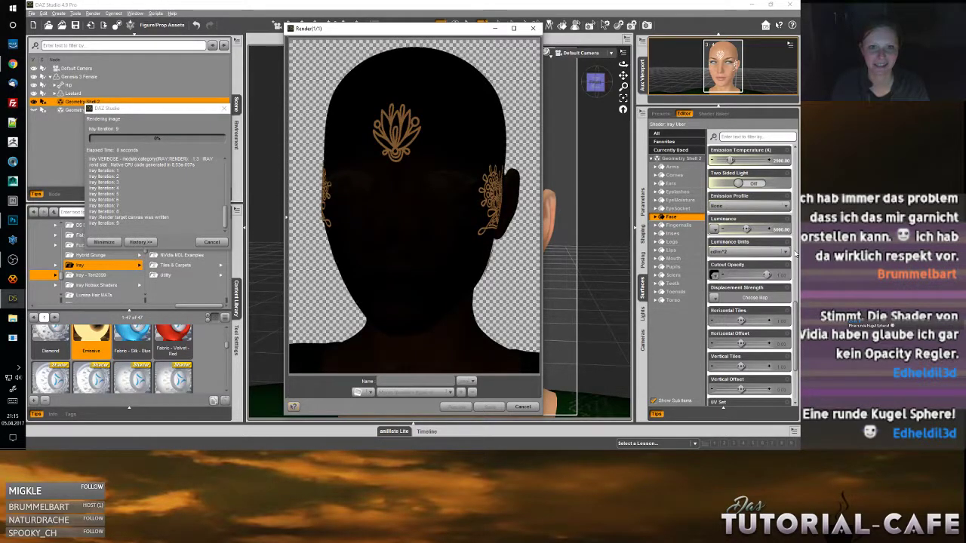
pyautogui.click(522, 406)
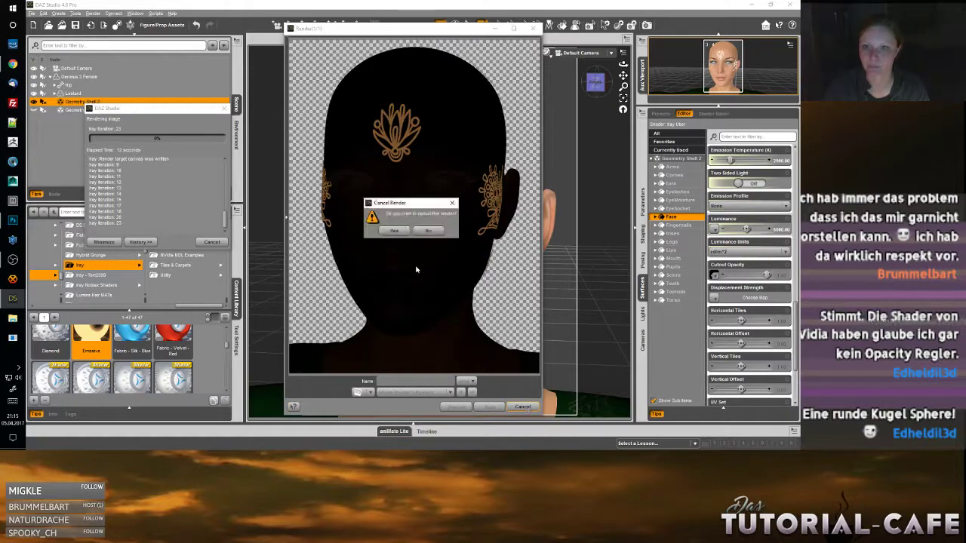
pyautogui.click(394, 230)
# - Set the Face surface's Luminance Units to W and its Luminous Efficacy to 40
pyautogui.click(757, 228)
pyautogui.click(751, 229)
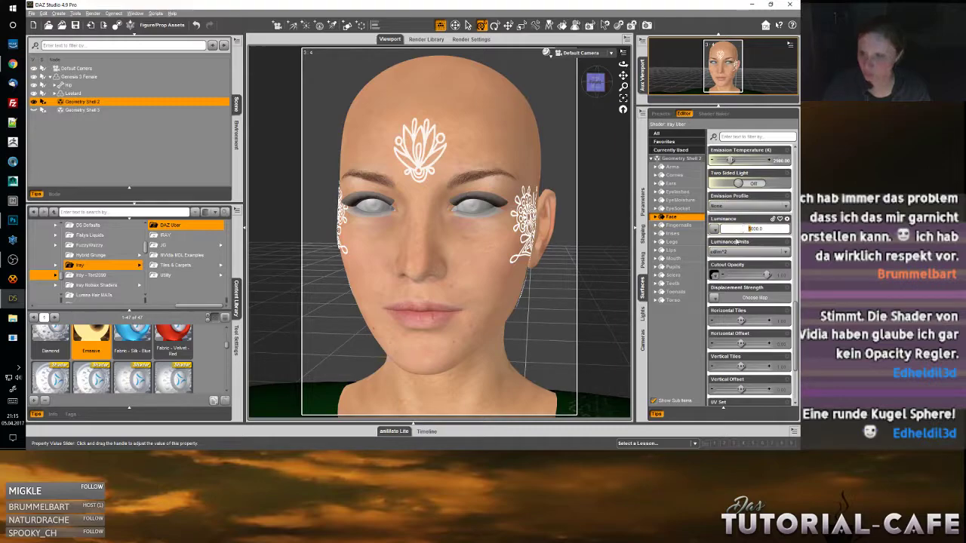
pyautogui.click(748, 251)
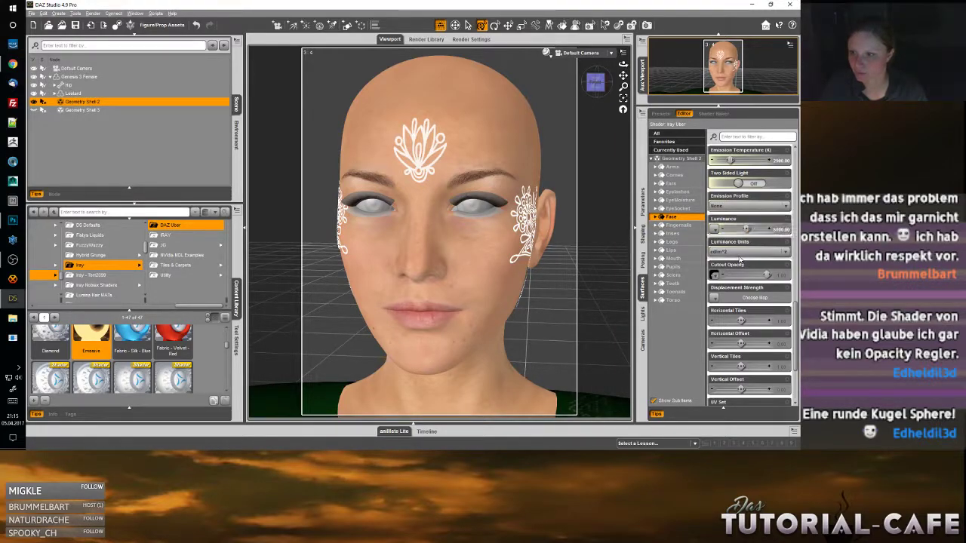
pyautogui.click(719, 303)
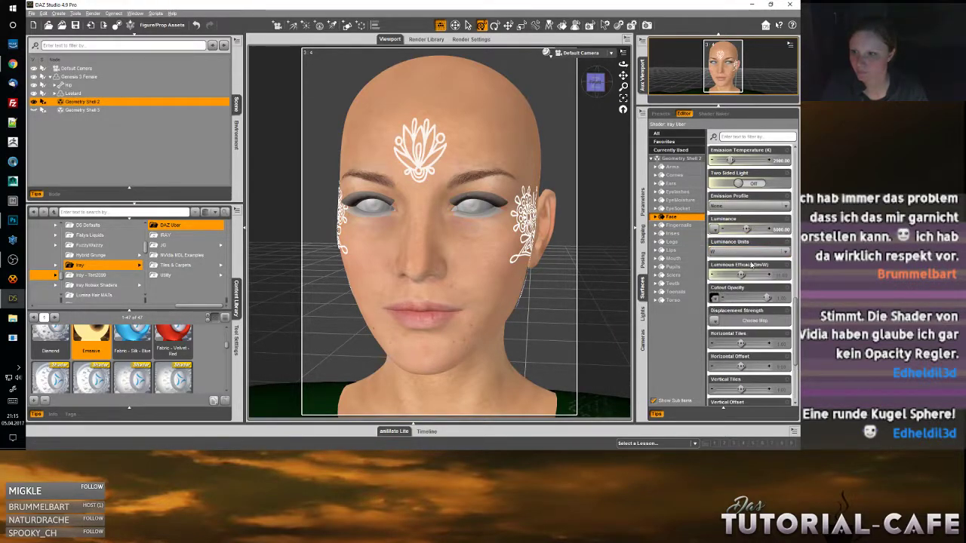
pyautogui.click(781, 276)
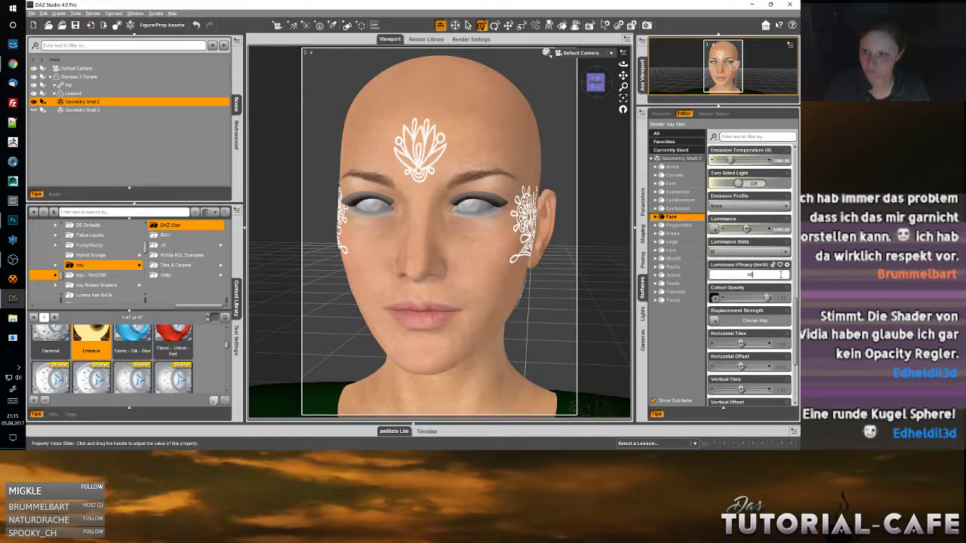
pyautogui.press('Return')
# - Test-render the ornament glow with the new light unit, cancel it, and frame the head and shoulders from a slight angle
pyautogui.hotkey('ctrl', 'r')
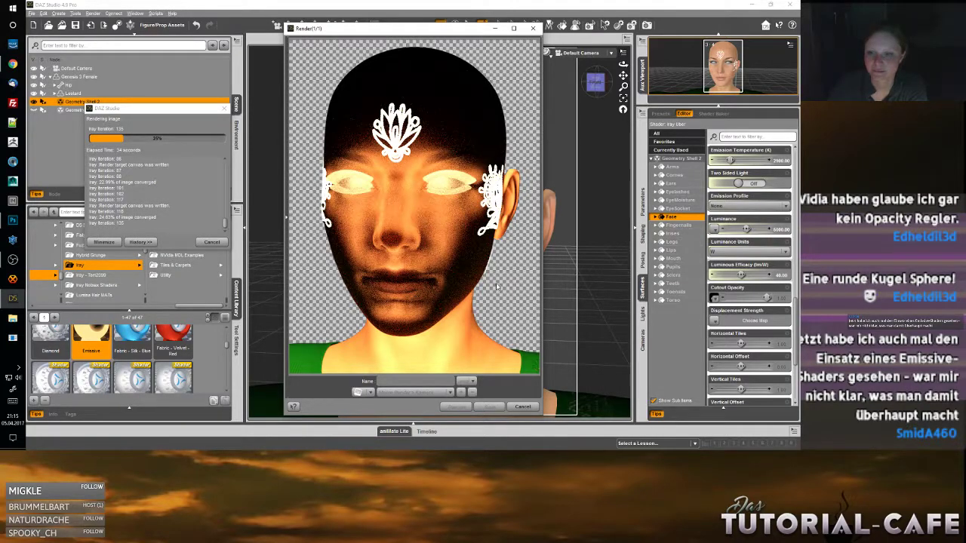
pyautogui.click(211, 241)
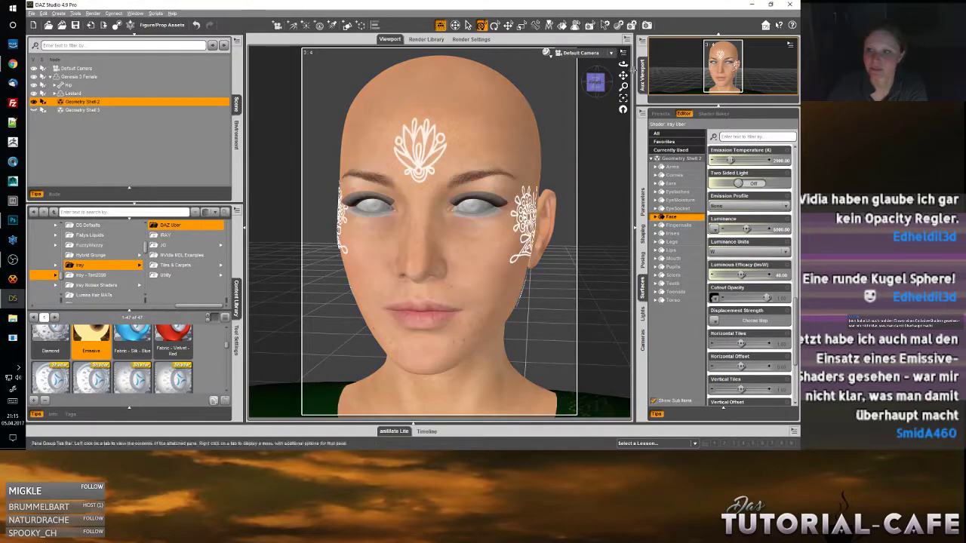
pyautogui.moveTo(491, 212); pyautogui.dragTo(453, 201)
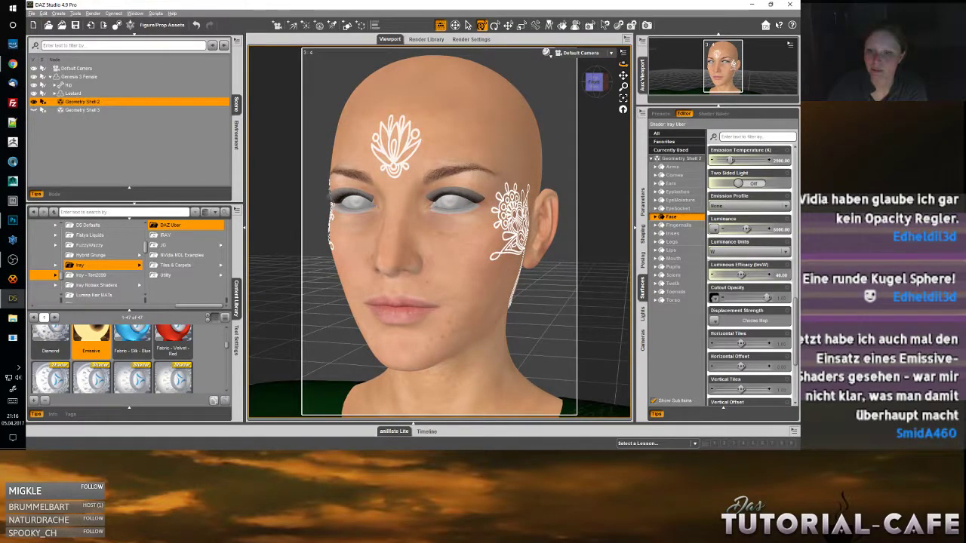
pyautogui.scroll(-5, 425, 232)
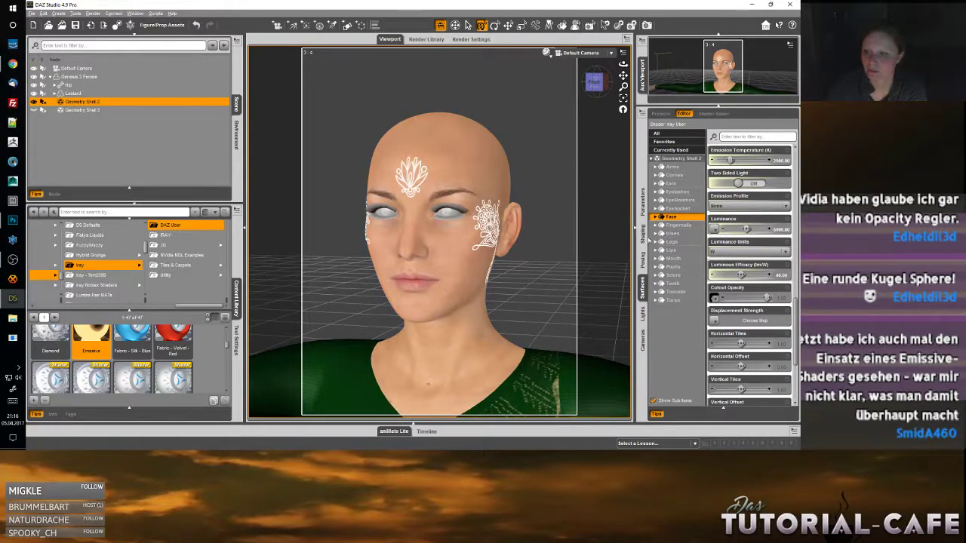
# - Load the black ornament mask image as the Face surface's Luminance map, then test-render the head and cancel the render
pyautogui.click(716, 231)
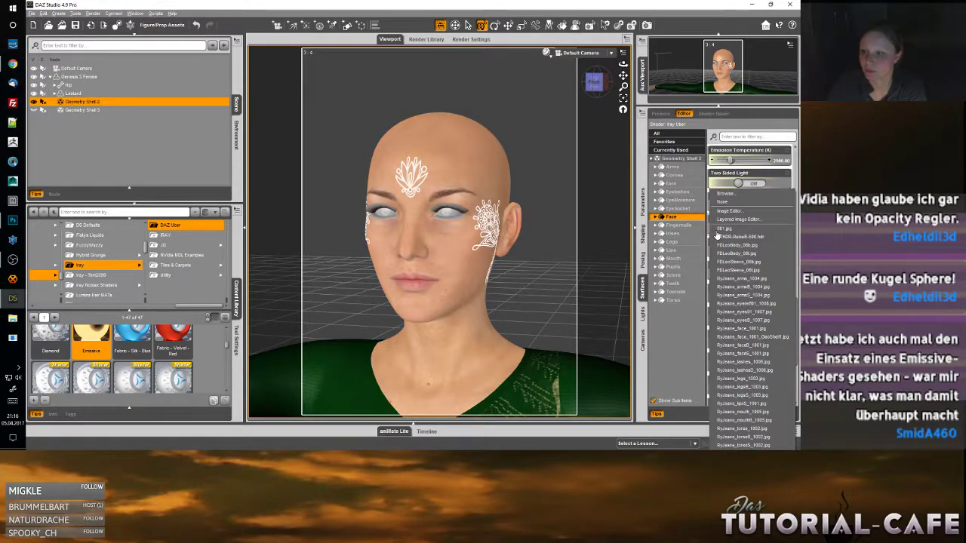
pyautogui.click(726, 194)
pyautogui.doubleClick(346, 135)
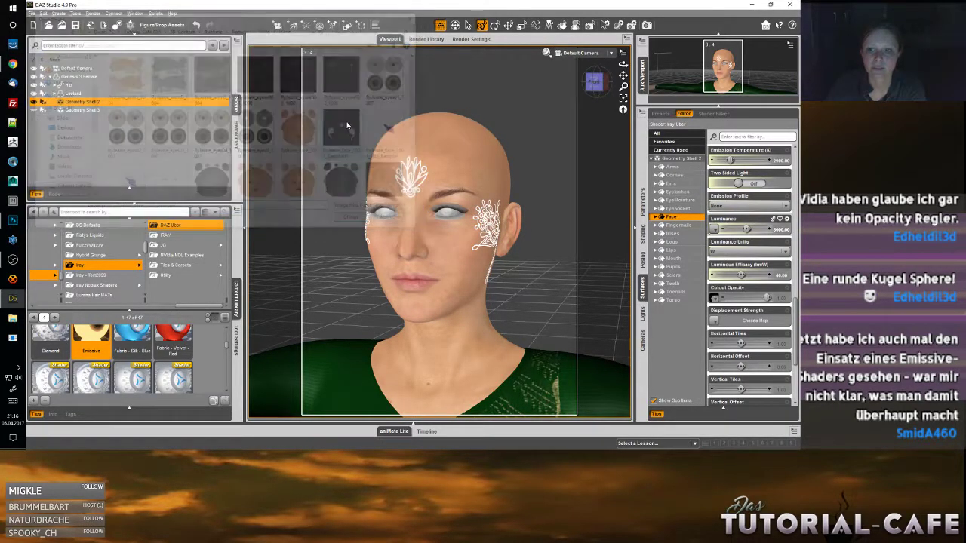
pyautogui.hotkey('ctrl', 'r')
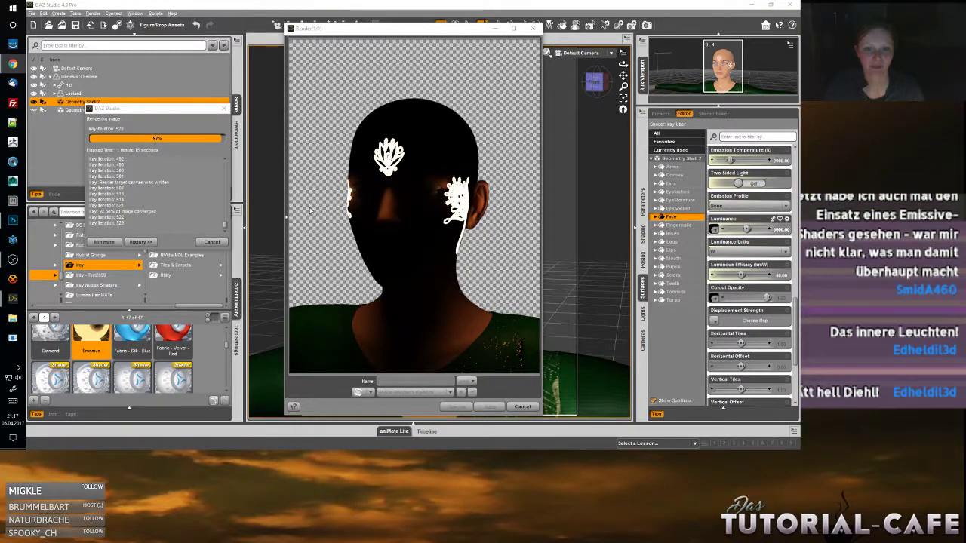
pyautogui.click(213, 243)
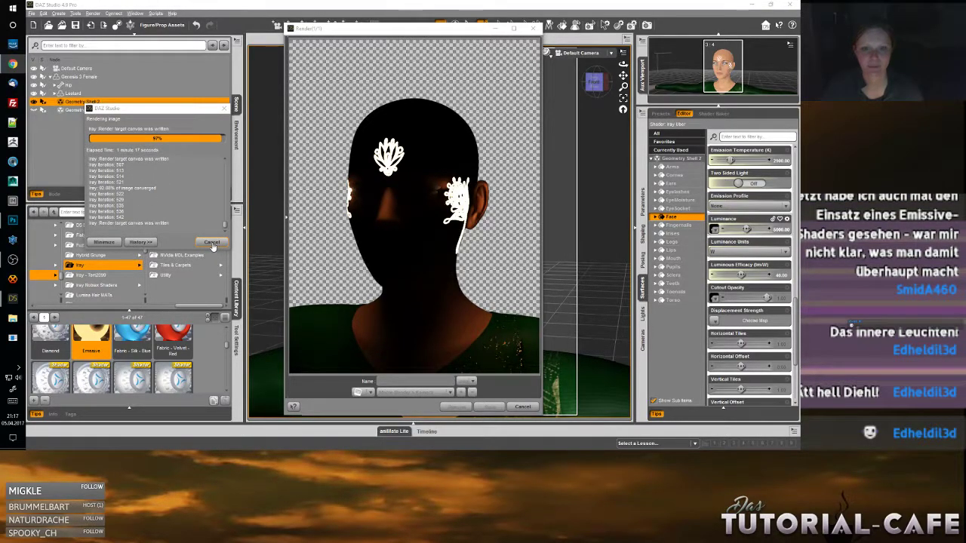